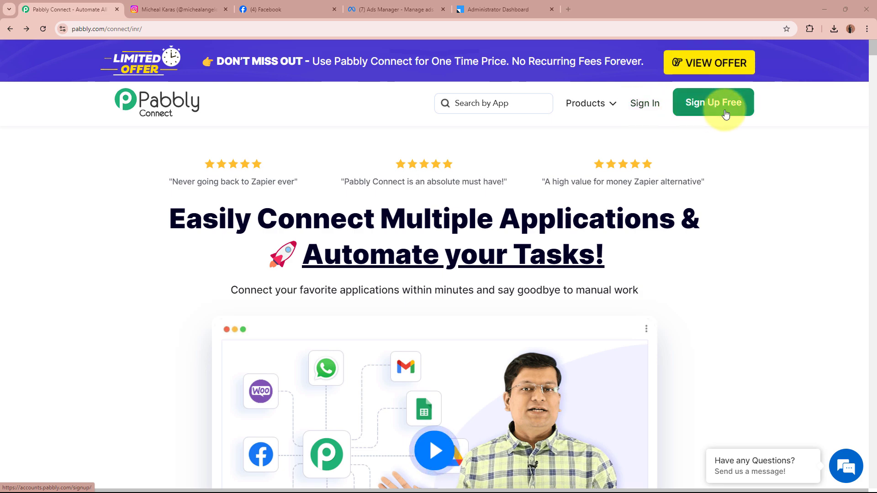
# Sign in to Pabbly and launch Pabbly Connect from the All Pabbly Apps list in a new tab.
pyautogui.click(640, 109)
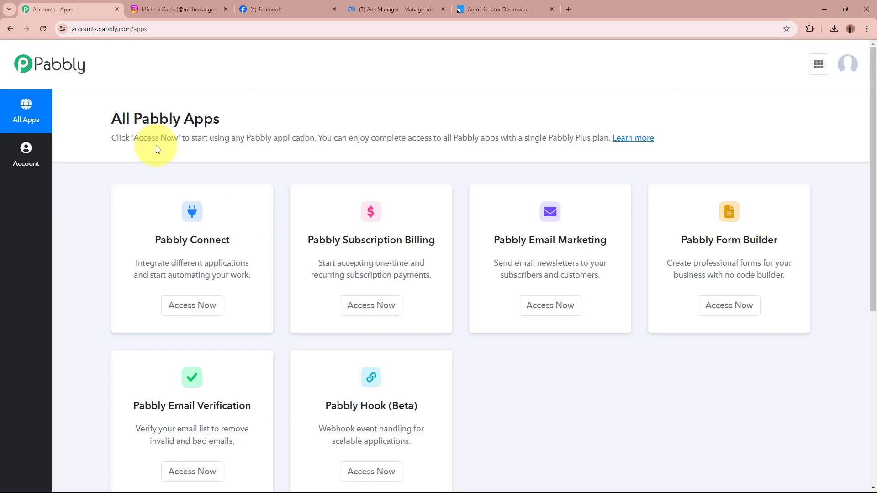
pyautogui.moveTo(106, 114); pyautogui.dragTo(239, 114)
pyautogui.click(235, 115)
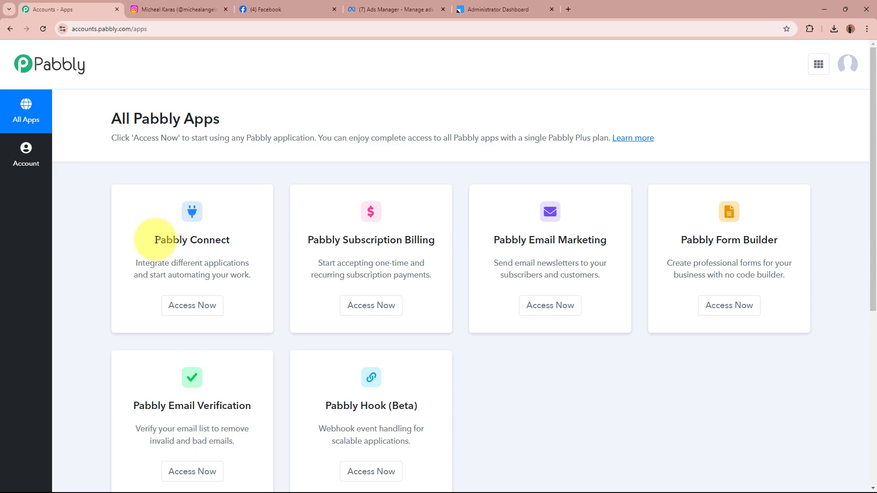
pyautogui.moveTo(153, 239); pyautogui.dragTo(245, 238)
pyautogui.click(250, 242)
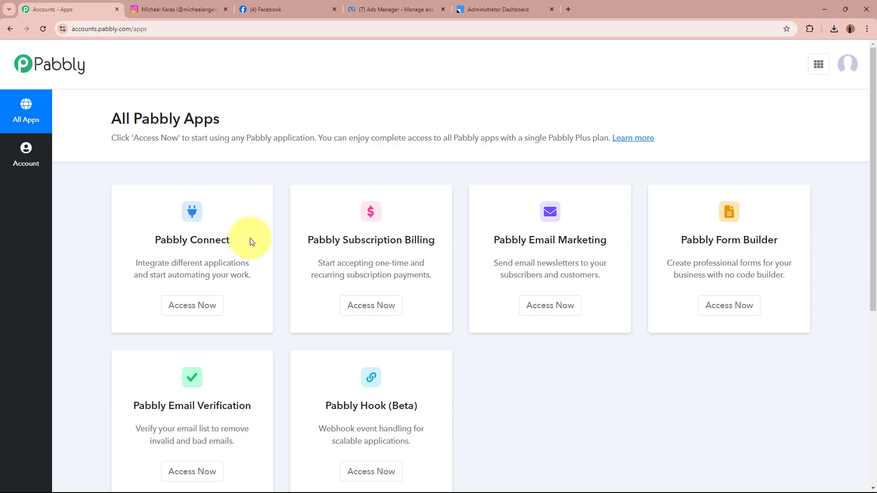
pyautogui.click(218, 304)
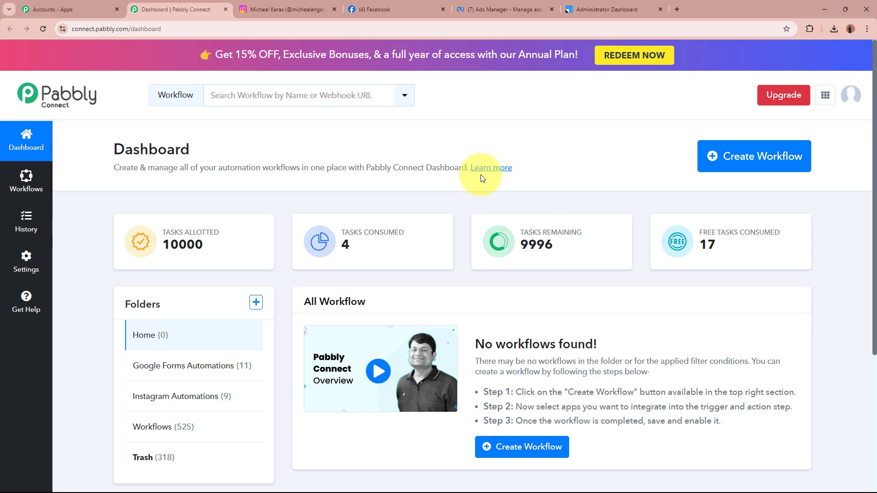
# Start a new workflow named 'Add Instagram Leads to LeadSquared CRM Automatically'.
pyautogui.click(782, 163)
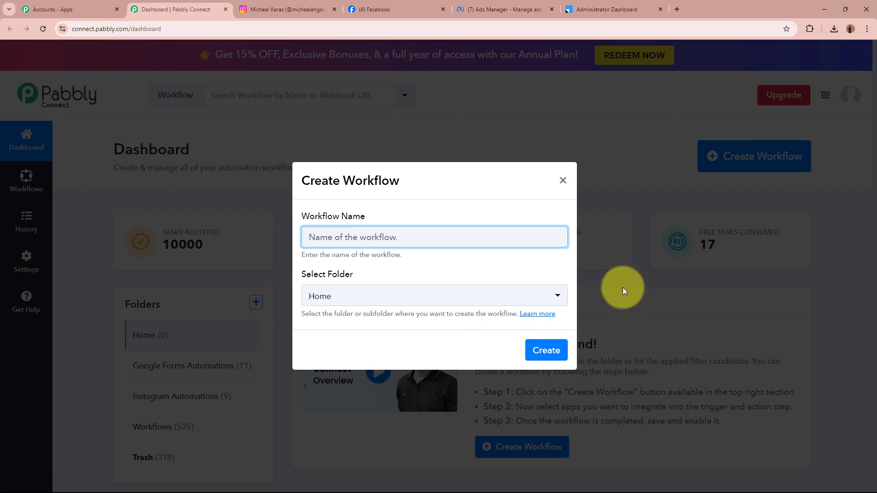
pyautogui.moveTo(300, 215); pyautogui.dragTo(391, 215)
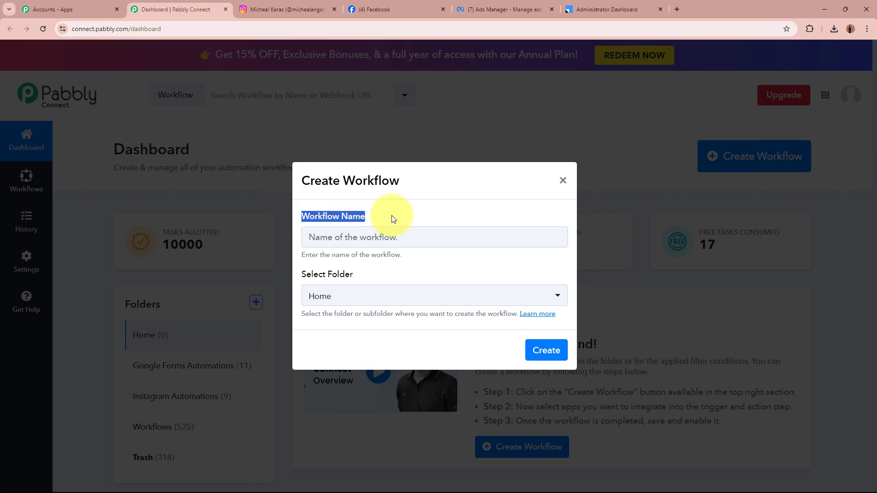
pyautogui.moveTo(304, 276); pyautogui.dragTo(372, 276)
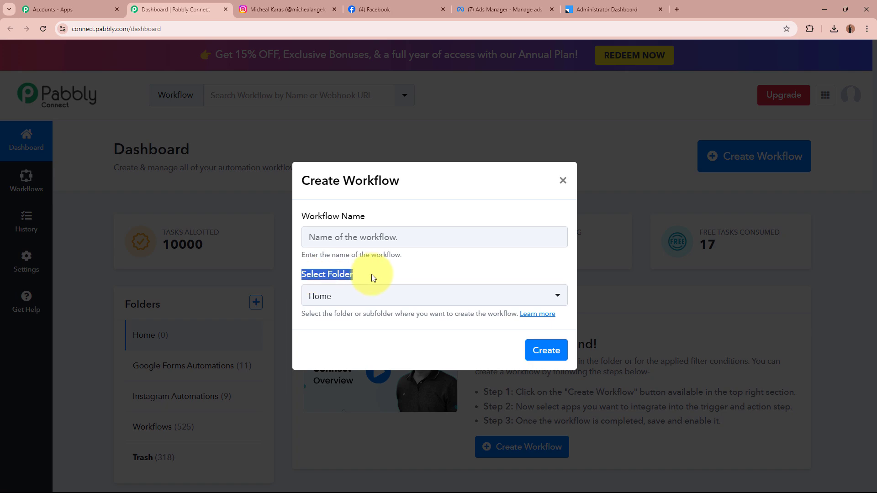
pyautogui.click(371, 271)
pyautogui.click(382, 237)
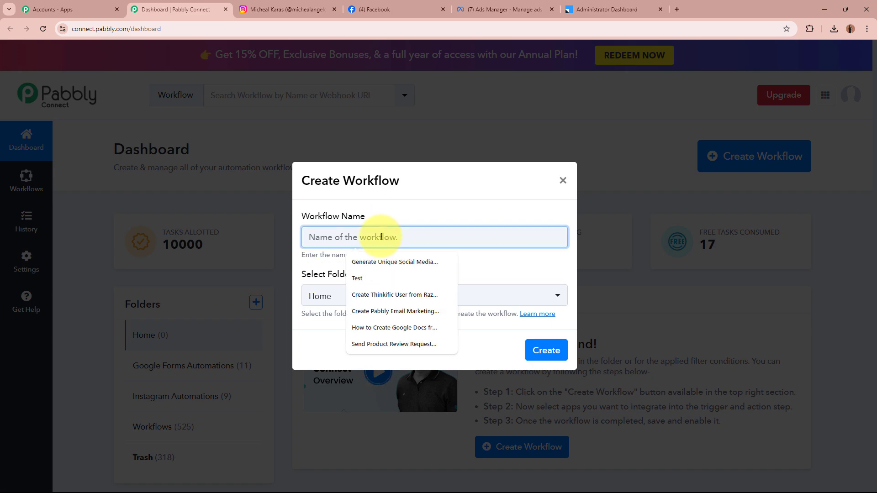
pyautogui.write('Add Instagram Leads to LeadSquared CRM Automatically')
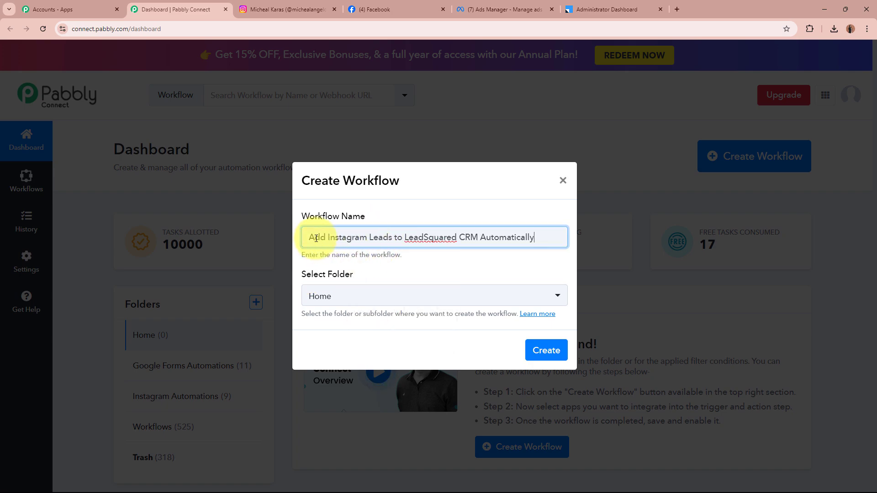
pyautogui.moveTo(315, 237); pyautogui.dragTo(520, 237)
pyautogui.click(502, 265)
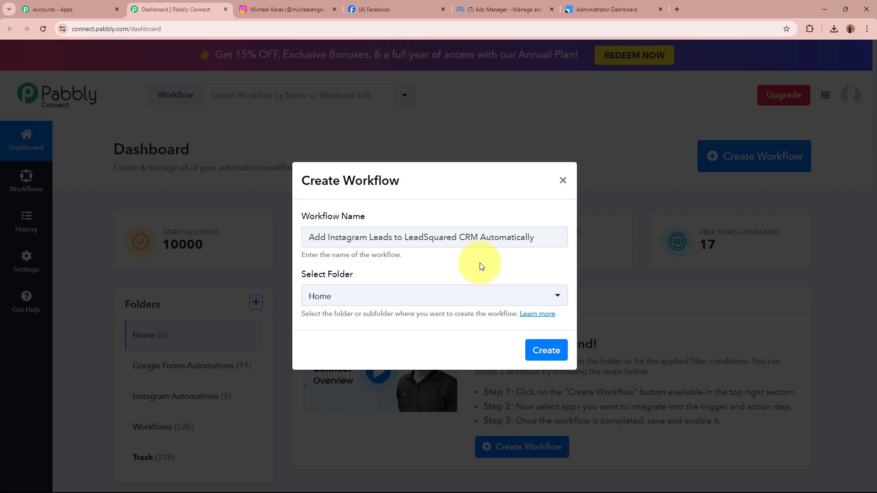
# Save the workflow into the Instagram Automations folder and create it.
pyautogui.moveTo(300, 273); pyautogui.dragTo(386, 276)
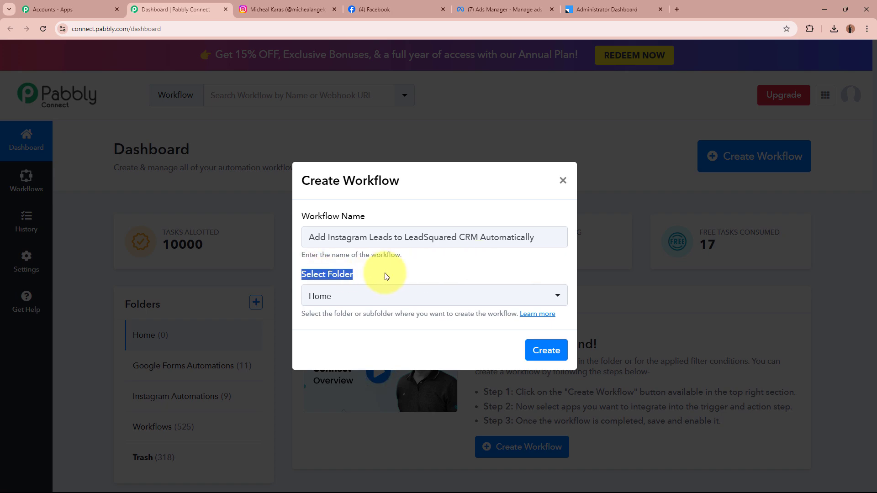
pyautogui.click(385, 276)
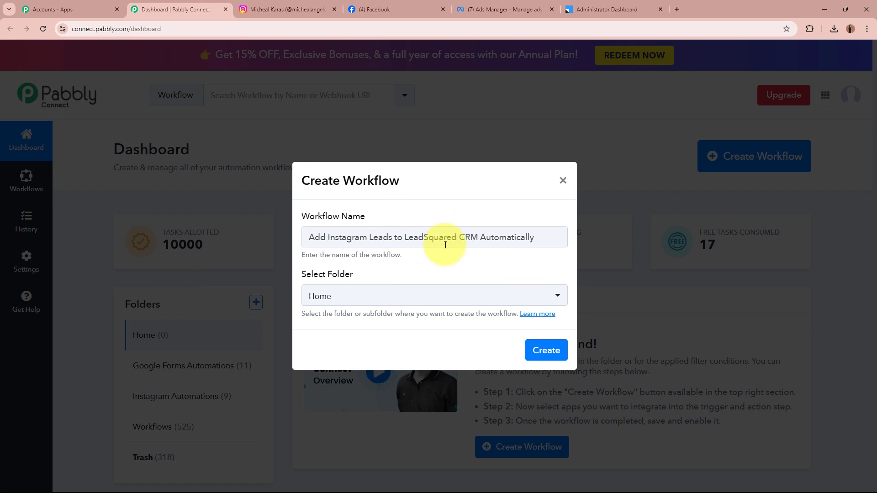
pyautogui.click(413, 302)
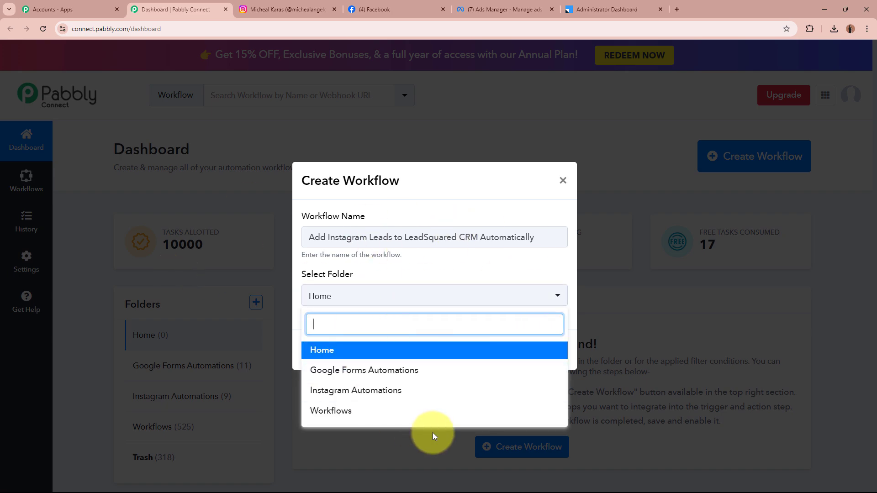
pyautogui.click(412, 396)
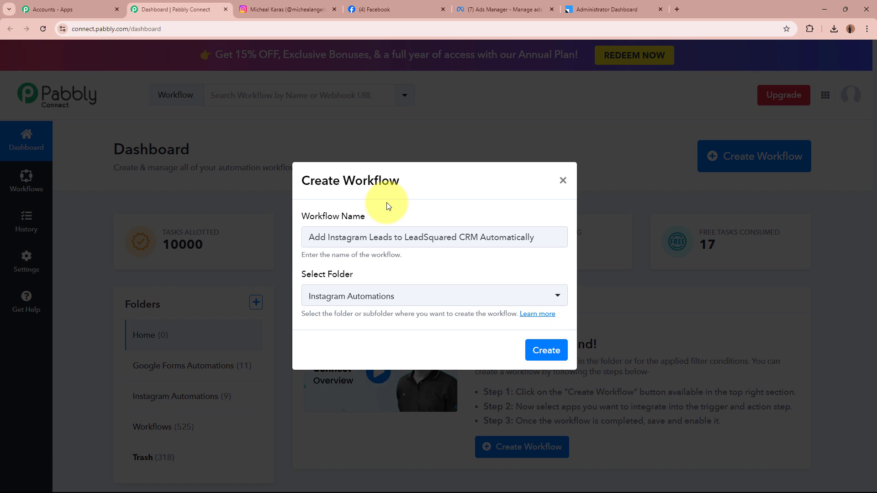
pyautogui.moveTo(319, 237); pyautogui.dragTo(516, 237)
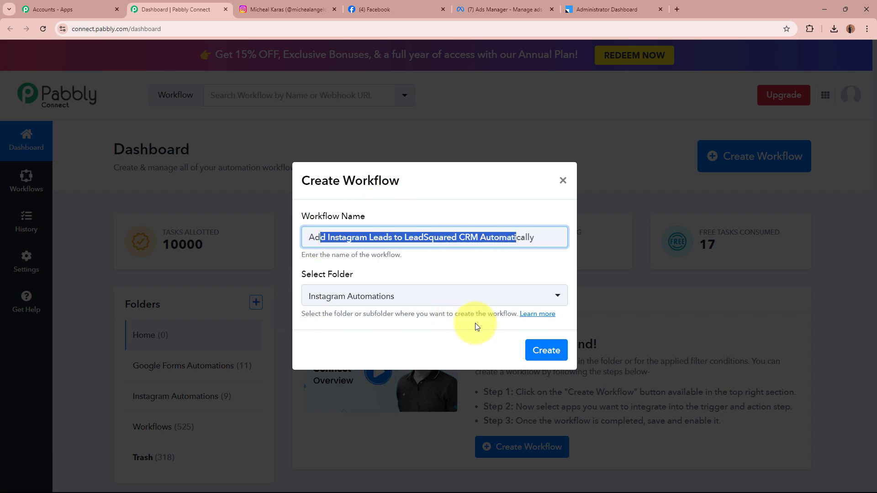
pyautogui.click(544, 351)
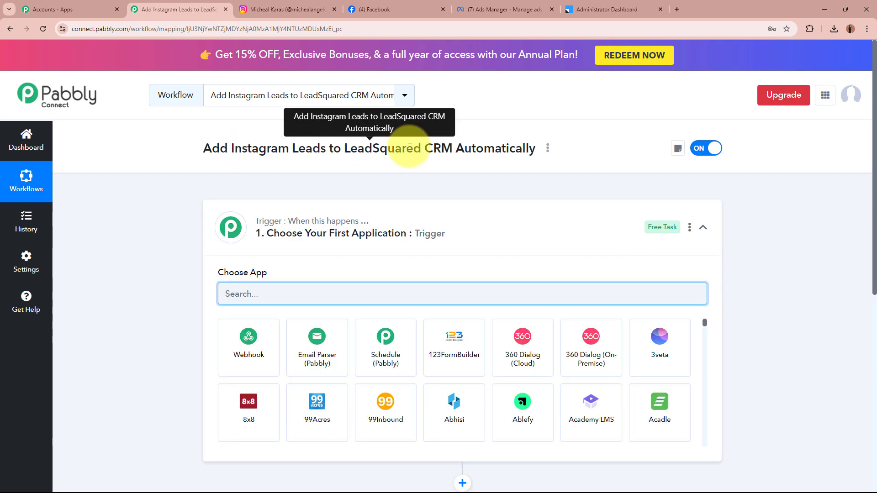
# Set the trigger app to Instagram Lead Ads, found by searching 'Instag'.
pyautogui.click(529, 222)
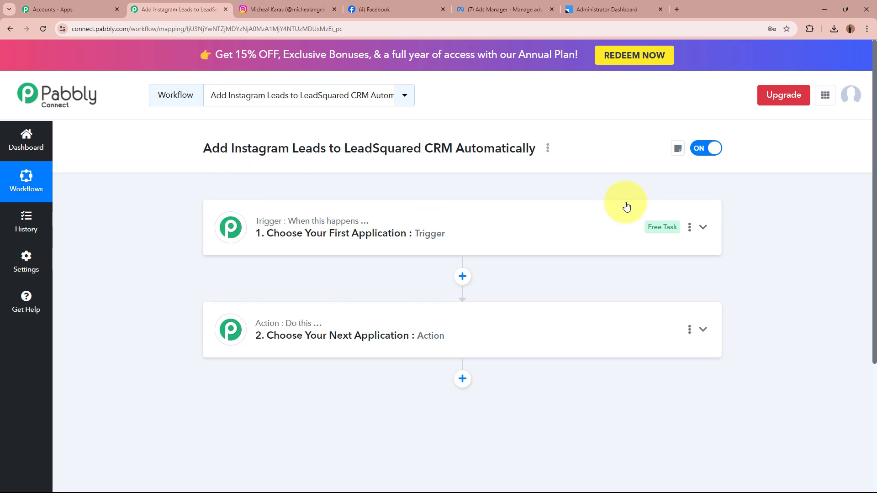
pyautogui.click(619, 220)
pyautogui.click(504, 296)
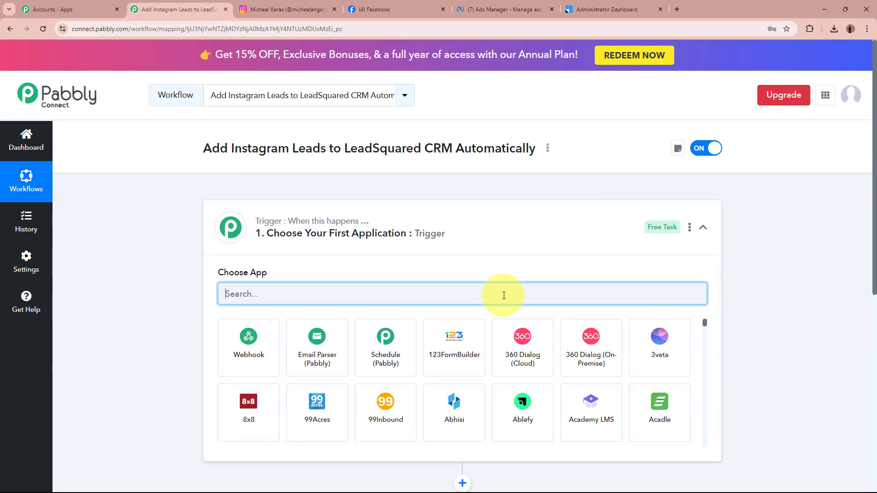
pyautogui.write('Instag')
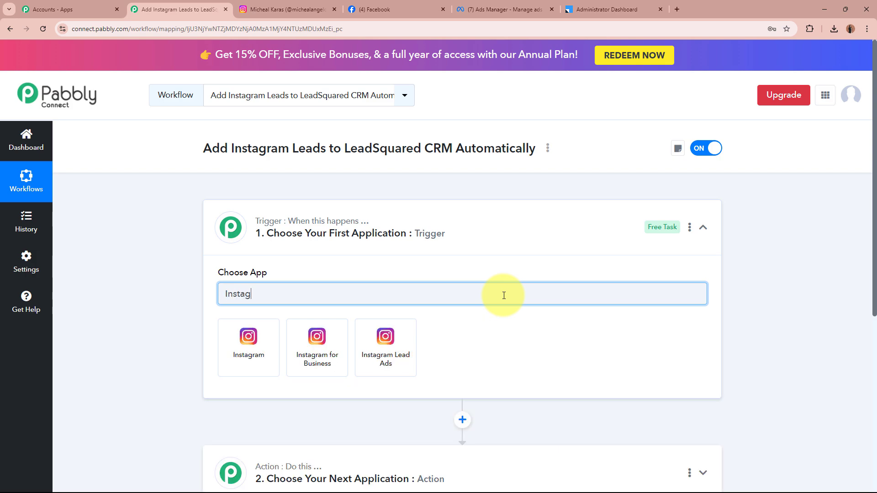
pyautogui.click(385, 347)
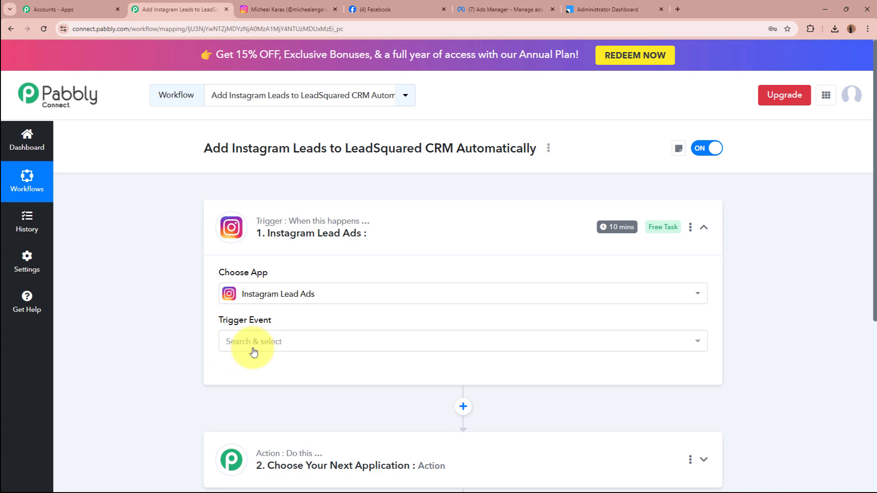
# Choose New Lead (Instant) as the trigger event and begin connecting the account.
pyautogui.click(283, 348)
pyautogui.click(274, 426)
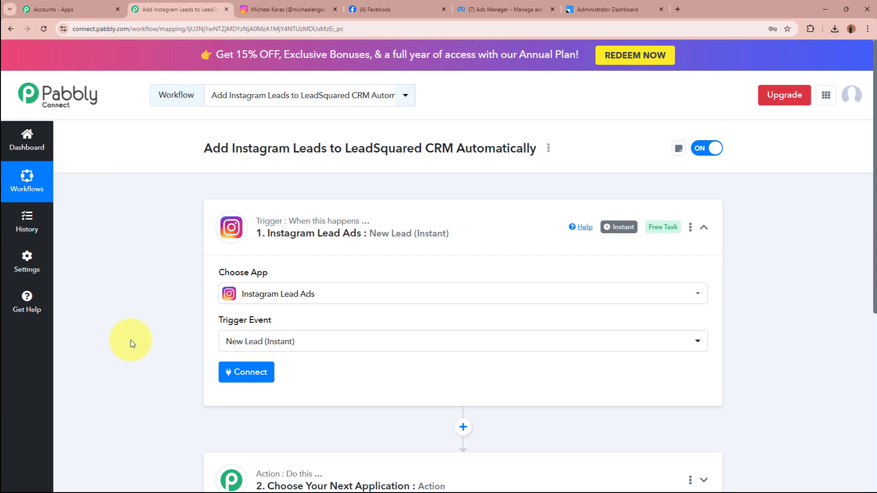
pyautogui.click(237, 379)
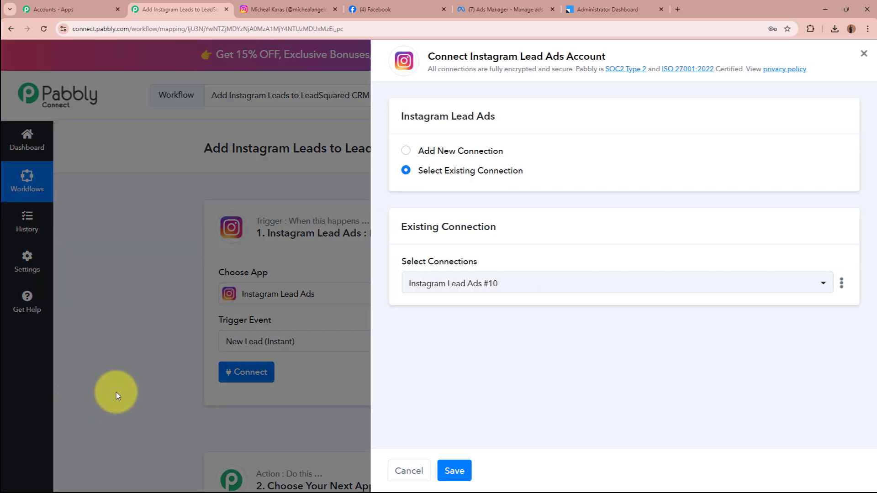
# Add a new Instagram Lead Ads connection and authorise Pabbly to access the account.
pyautogui.click(406, 151)
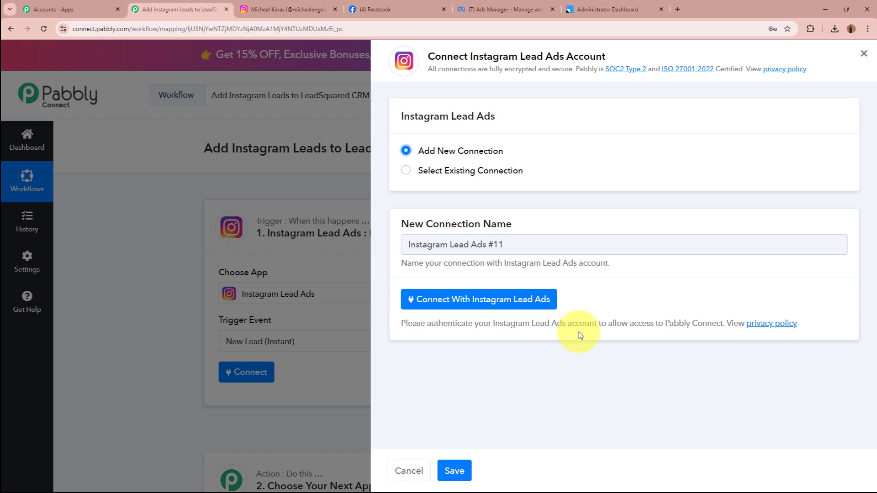
pyautogui.click(283, 4)
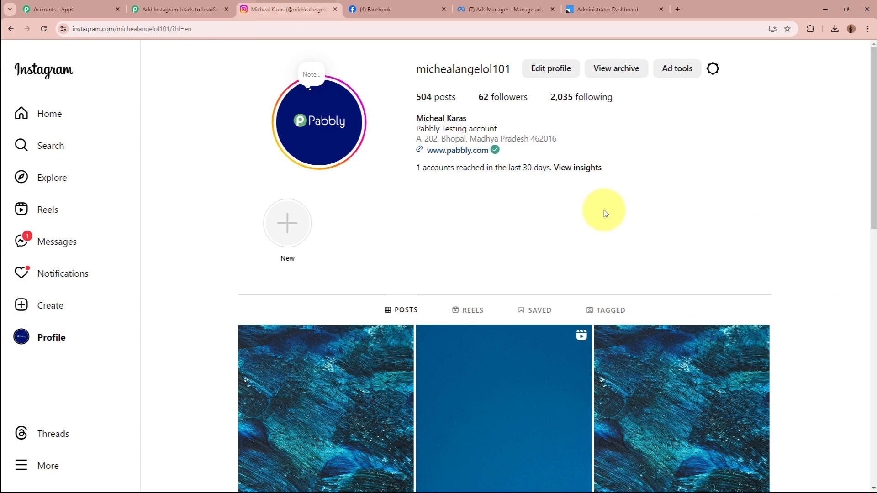
pyautogui.click(180, 9)
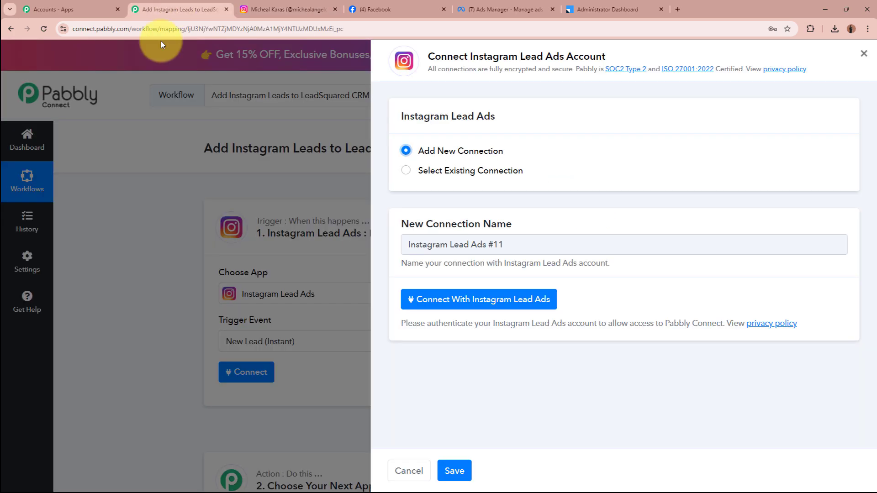
pyautogui.click(475, 299)
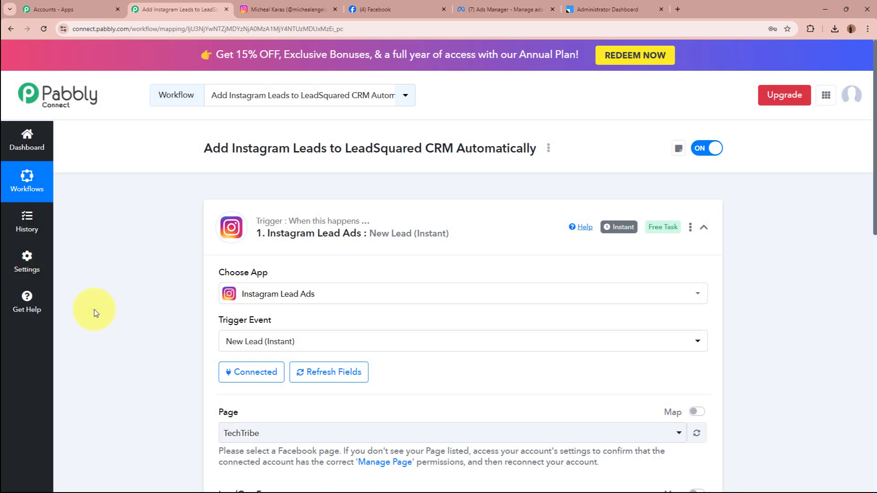
# Review the Digital Dynamics Facebook page and its linked Instagram profile, then view the ad editor.
pyautogui.scroll(-4, 94, 308)
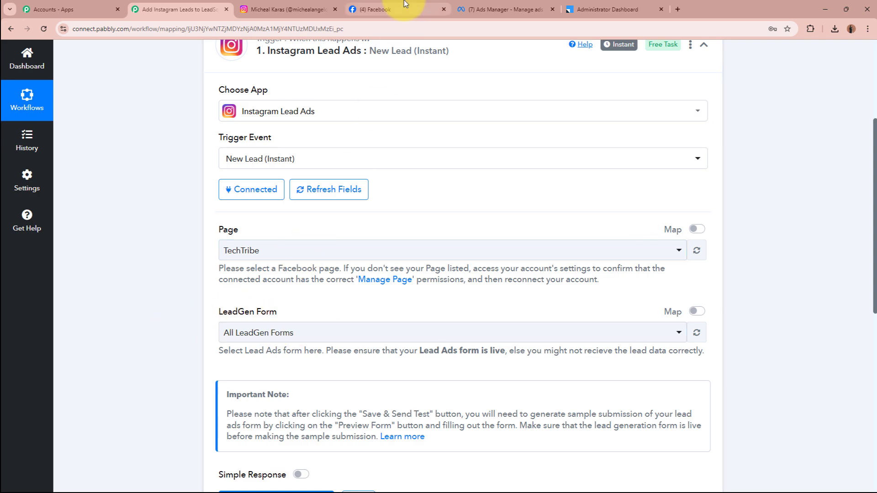
pyautogui.click(379, 10)
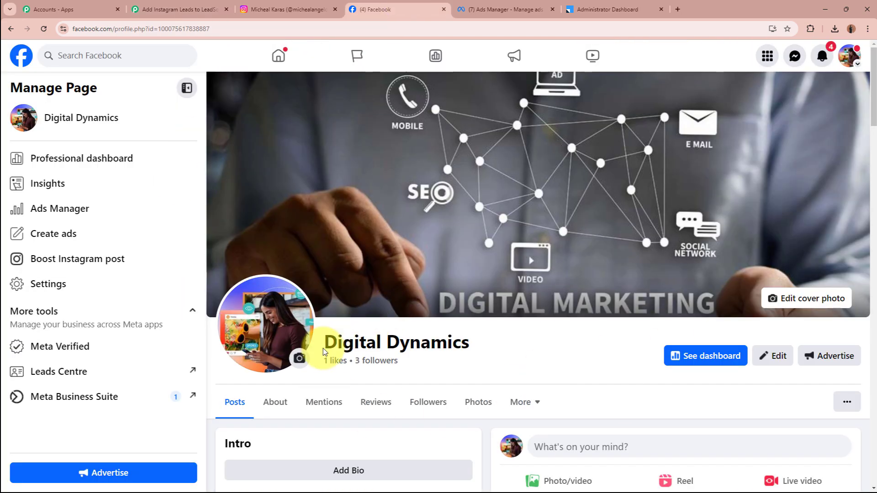
pyautogui.moveTo(322, 344); pyautogui.dragTo(532, 344)
pyautogui.click(535, 343)
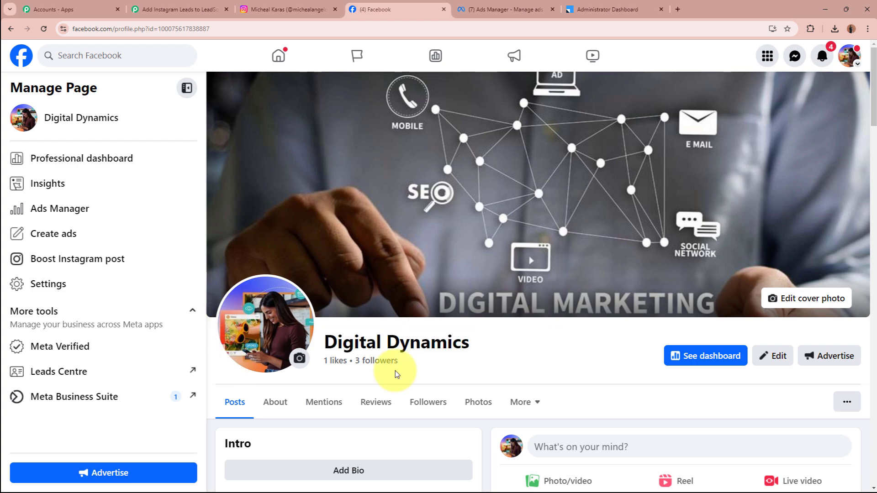
pyautogui.click(267, 8)
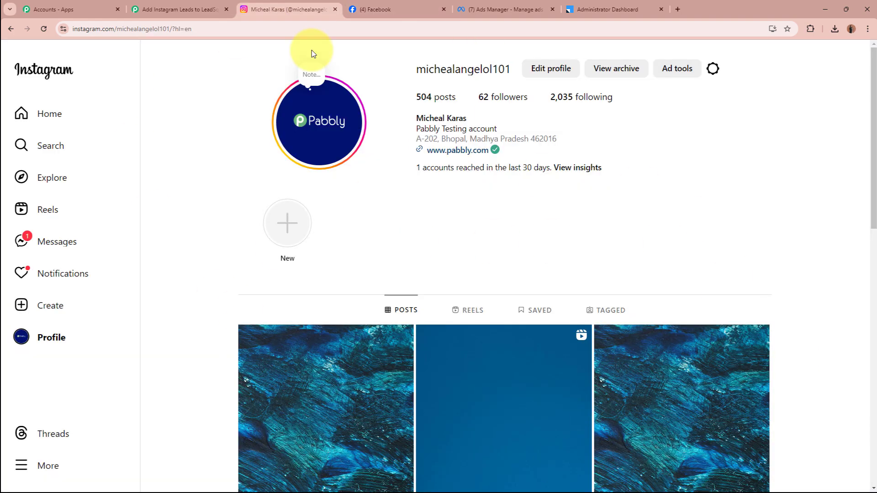
pyautogui.click(505, 8)
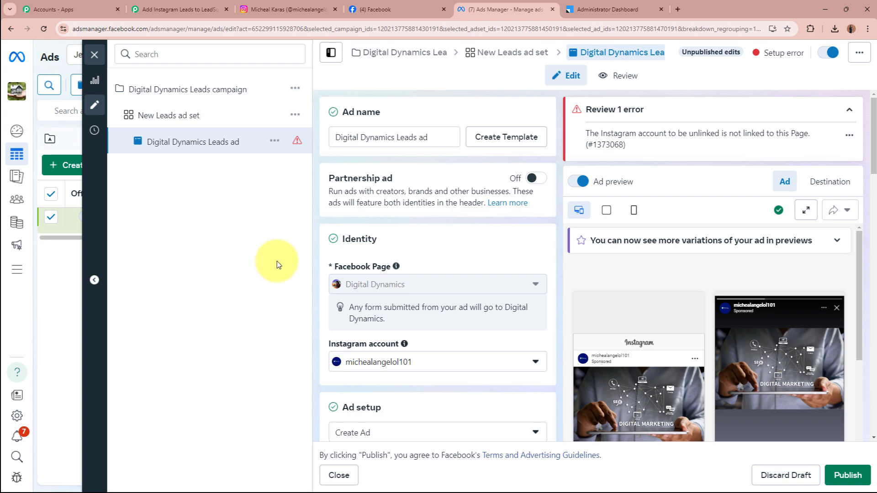
# Check the ad's Facebook Page identity, then reopen the Page dropdown in the Pabbly trigger.
pyautogui.scroll(-2, 327, 303)
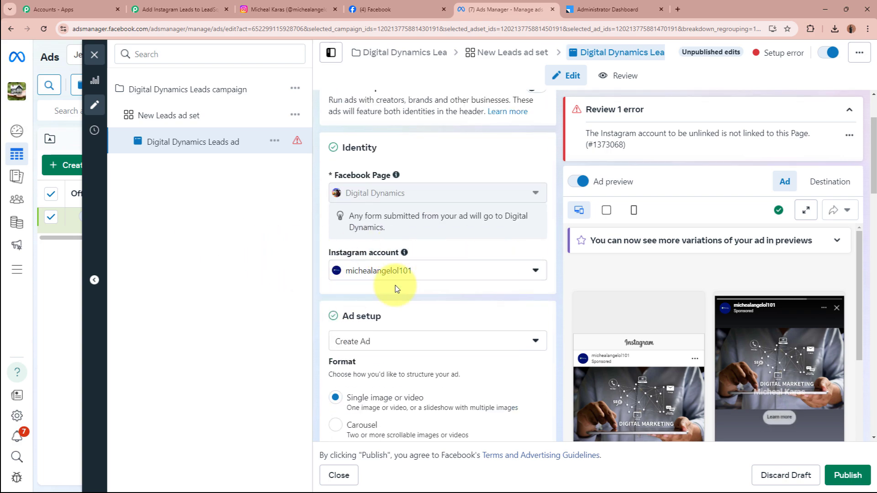
pyautogui.moveTo(350, 198)
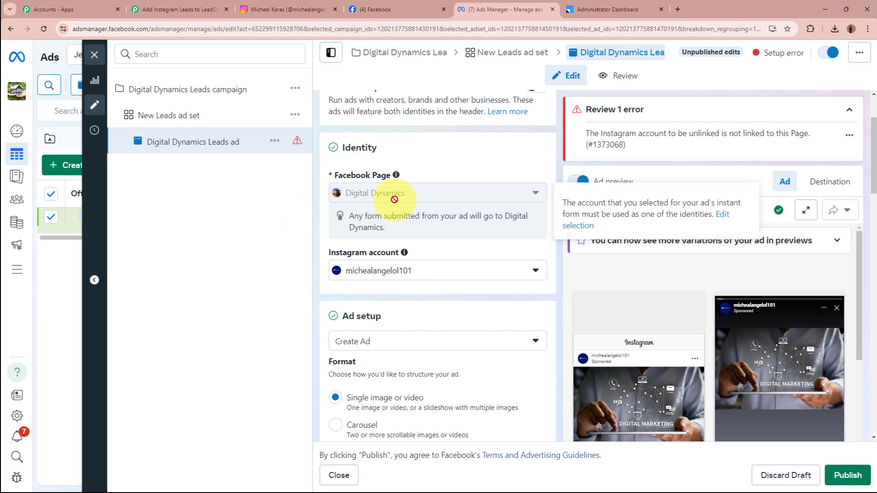
pyautogui.hotkey('ctrl', '2')
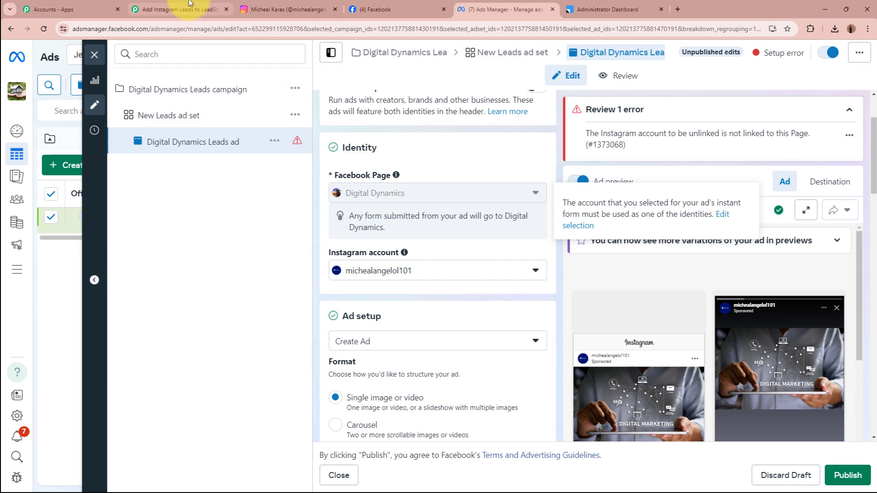
pyautogui.click(317, 256)
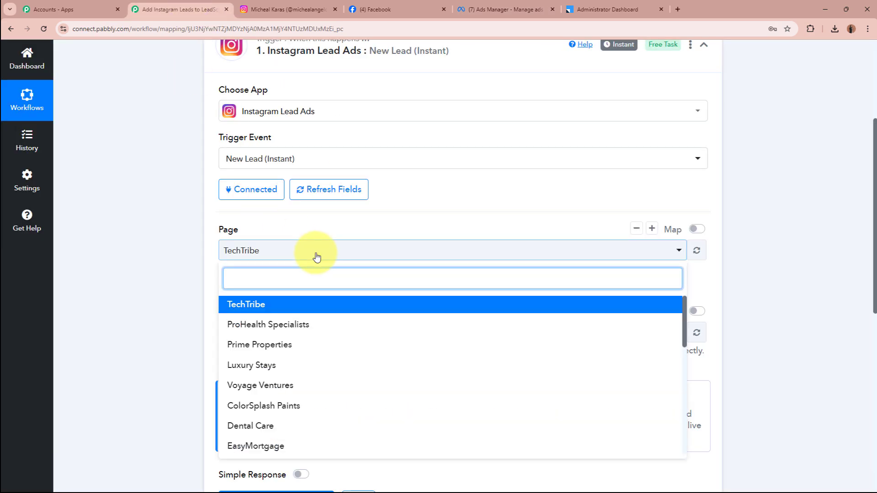
# Set the trigger's page to Digital Dynamics and its form to Lead Ads Form.
pyautogui.write('di')
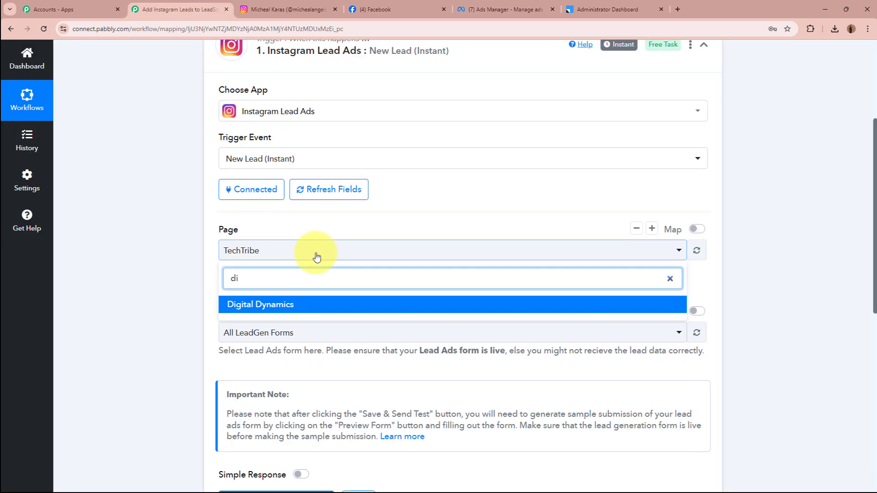
pyautogui.click(318, 306)
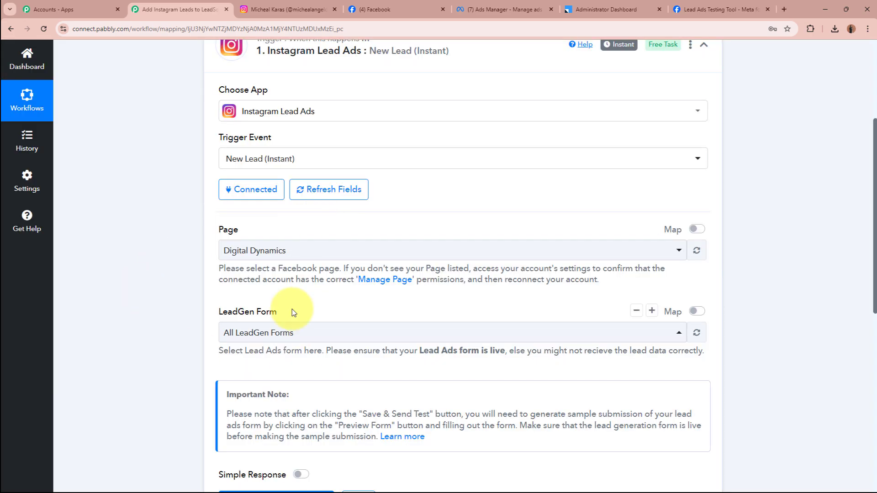
pyautogui.click(281, 339)
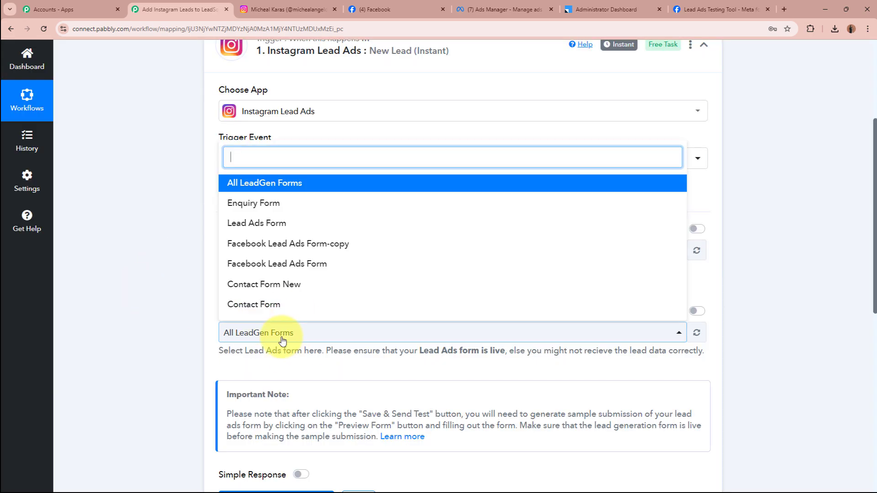
pyautogui.click(323, 223)
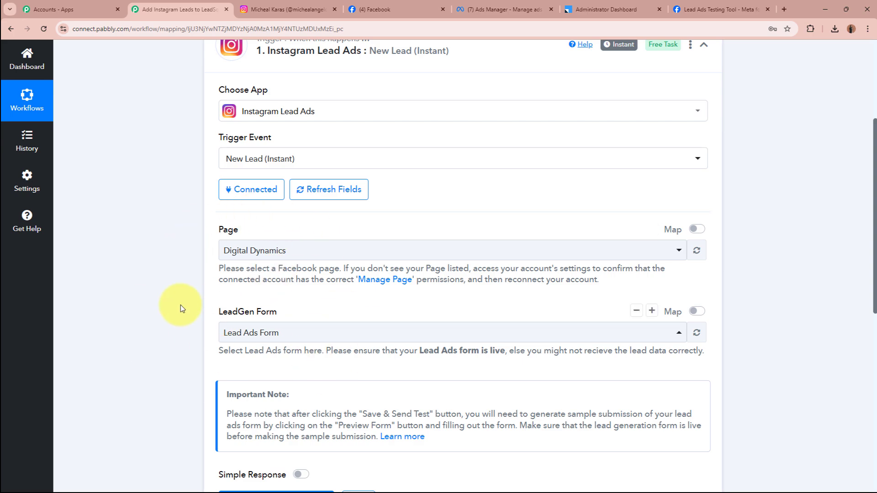
pyautogui.scroll(-6, 179, 306)
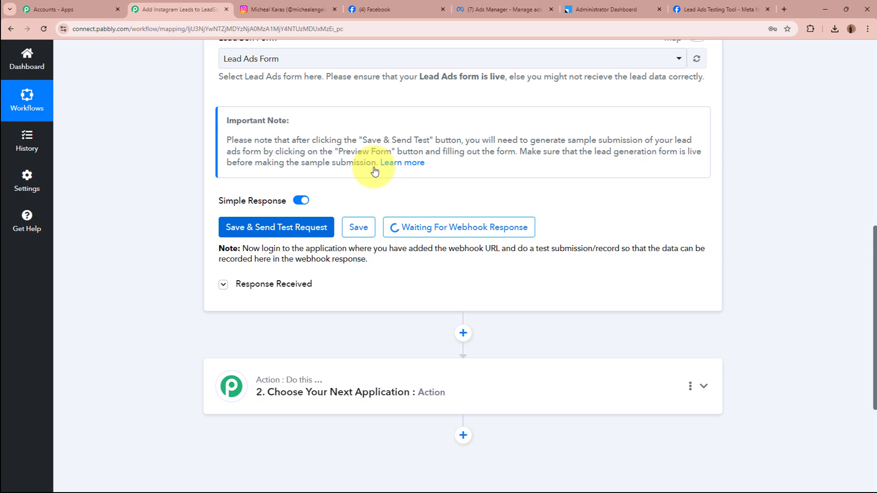
pyautogui.scroll(10, 375, 171)
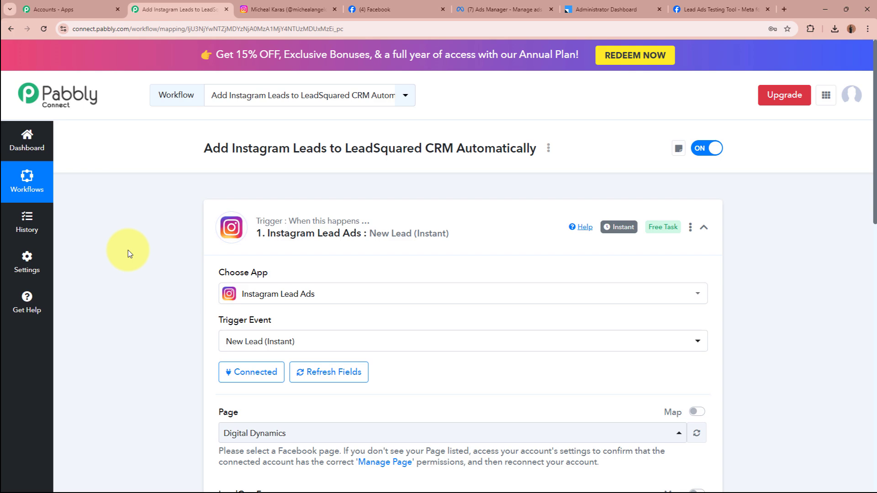
pyautogui.scroll(-9, 128, 250)
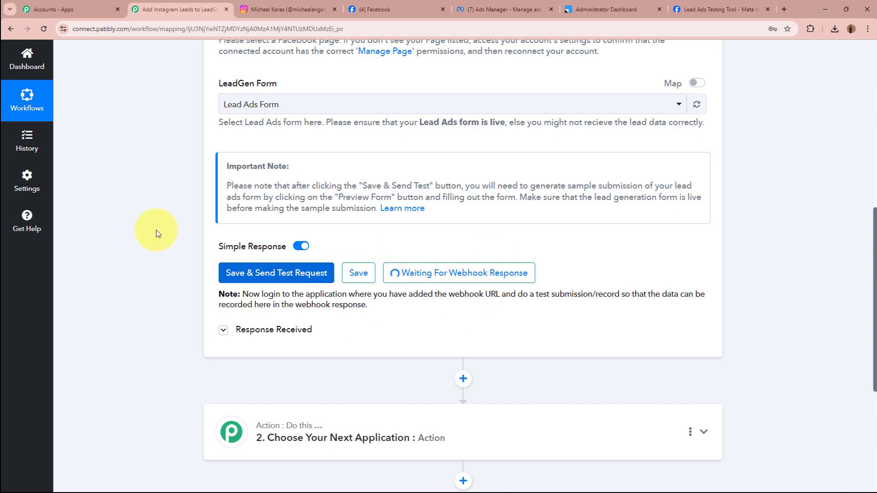
pyautogui.scroll(5, 157, 229)
pyautogui.scroll(4, 156, 229)
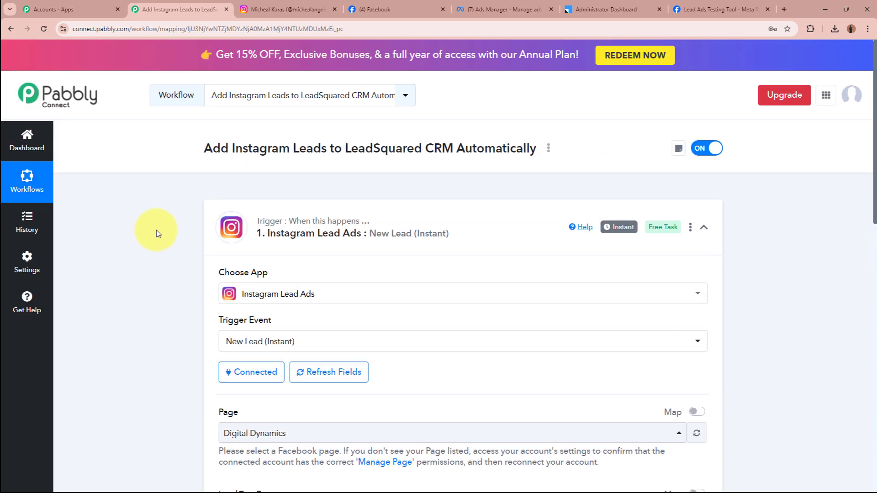
# In the Lead Ads Testing Tool, pick Digital Dynamics and Lead Ads Form and preview the form.
pyautogui.click(750, 6)
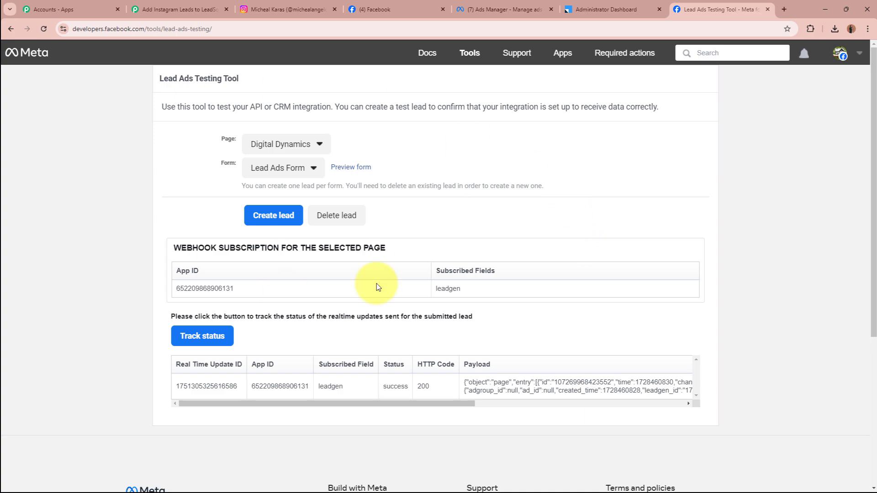
pyautogui.click(306, 143)
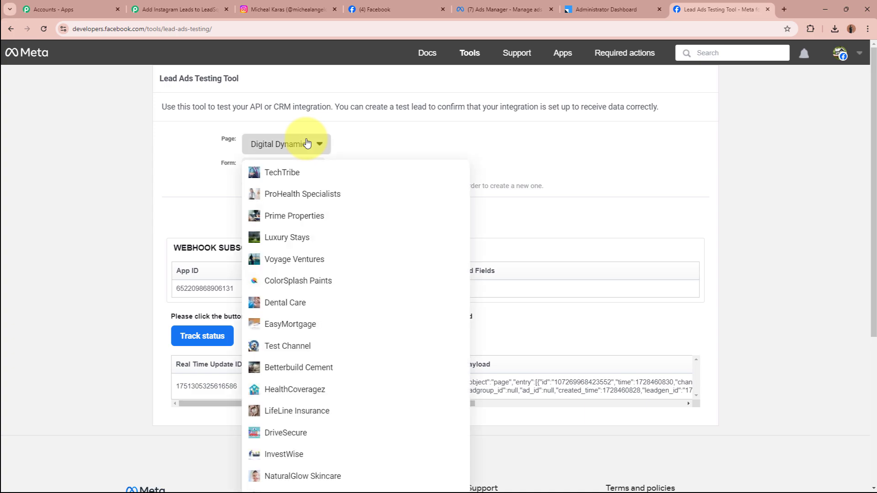
pyautogui.scroll(-5, 454, 348)
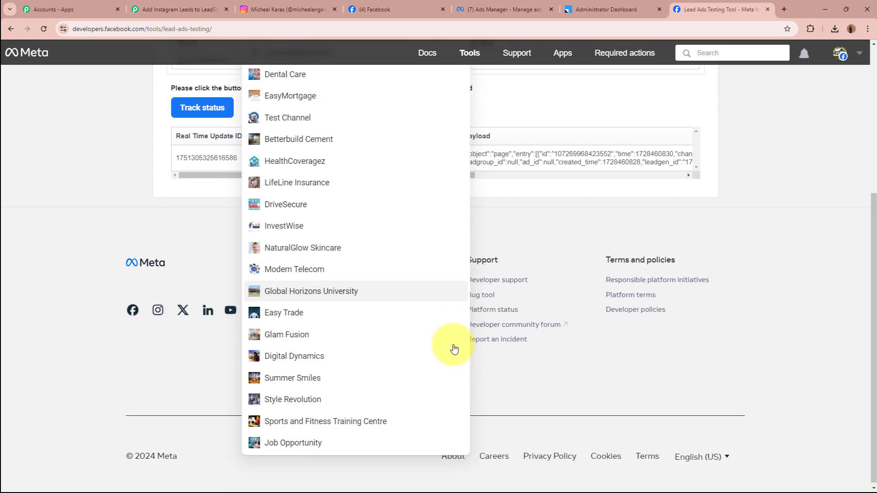
pyautogui.click(378, 361)
pyautogui.scroll(3, 172, 141)
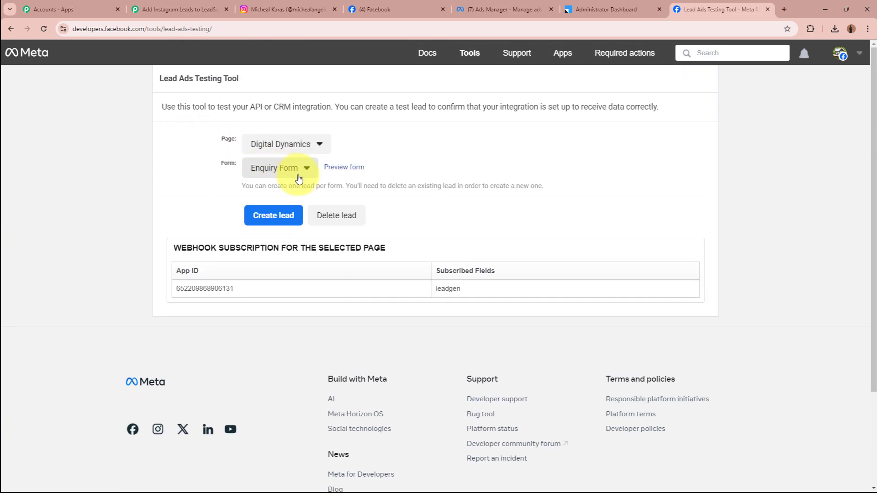
pyautogui.click(298, 170)
pyautogui.click(278, 201)
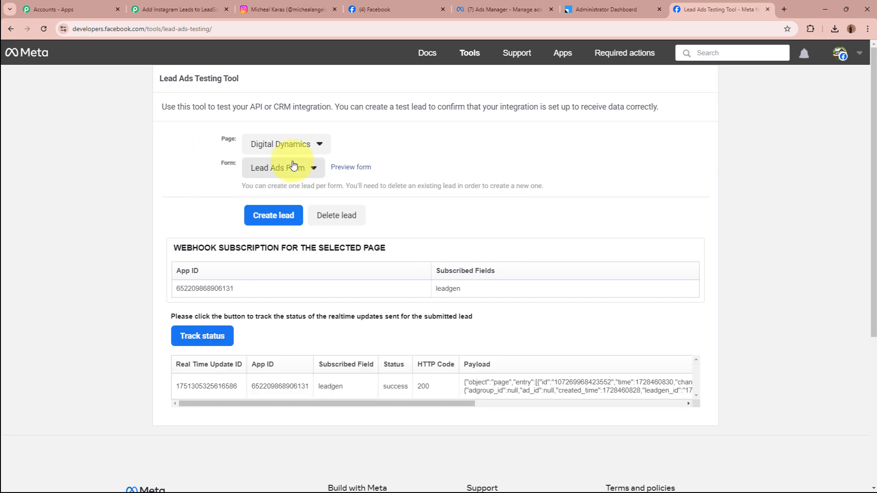
pyautogui.click(361, 170)
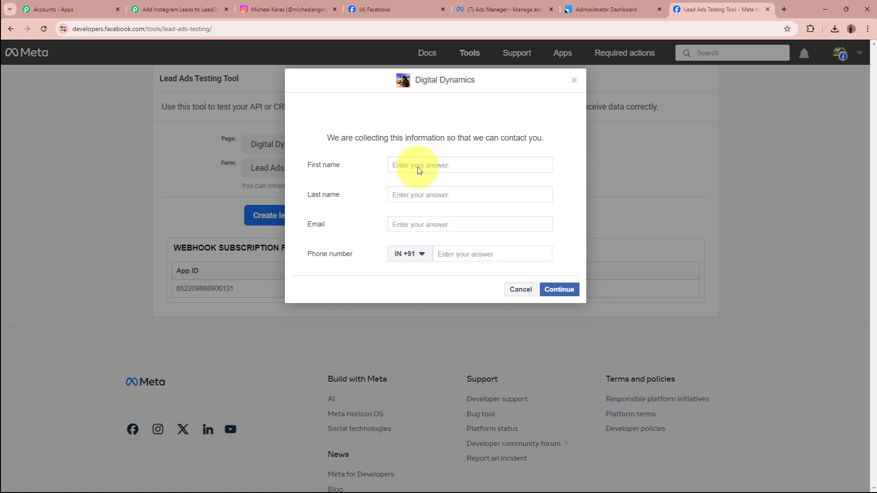
# Fill in the test lead's first name, last name, e-mail and phone number, then submit it.
pyautogui.click(460, 167)
pyautogui.write('Test')
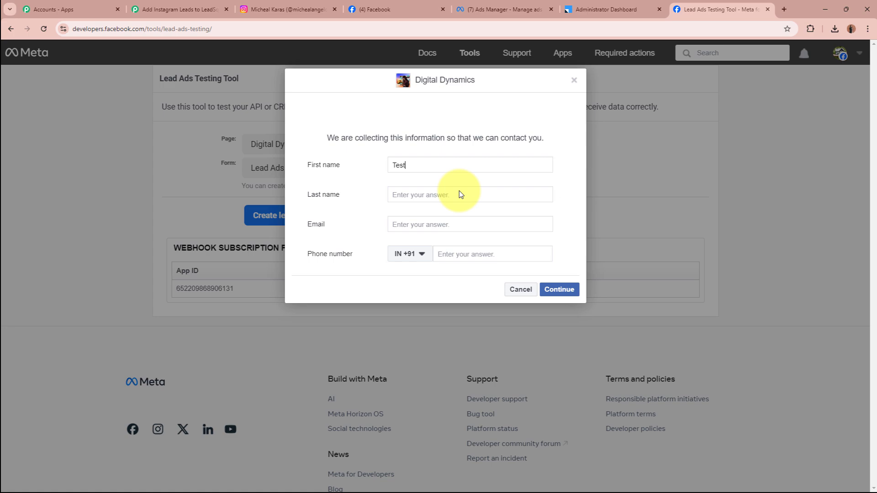
pyautogui.click(459, 192)
pyautogui.write('Smar')
pyautogui.click(460, 227)
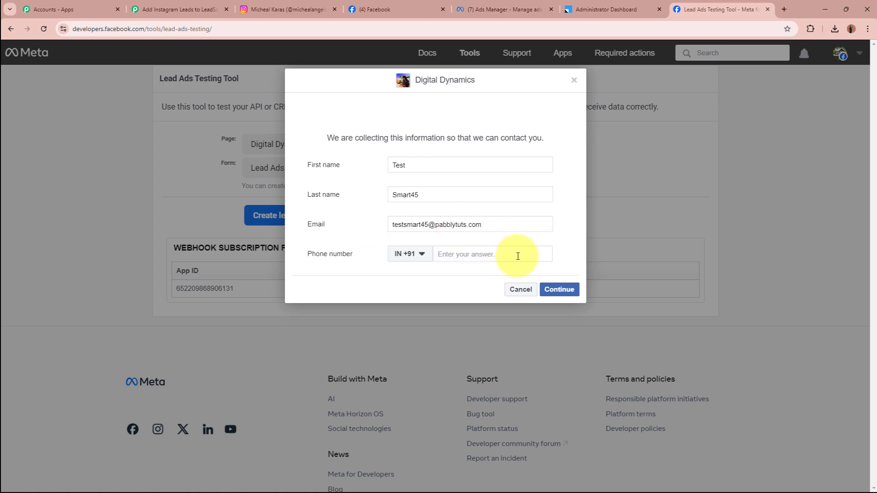
pyautogui.click(517, 255)
pyautogui.click(558, 289)
pyautogui.click(564, 227)
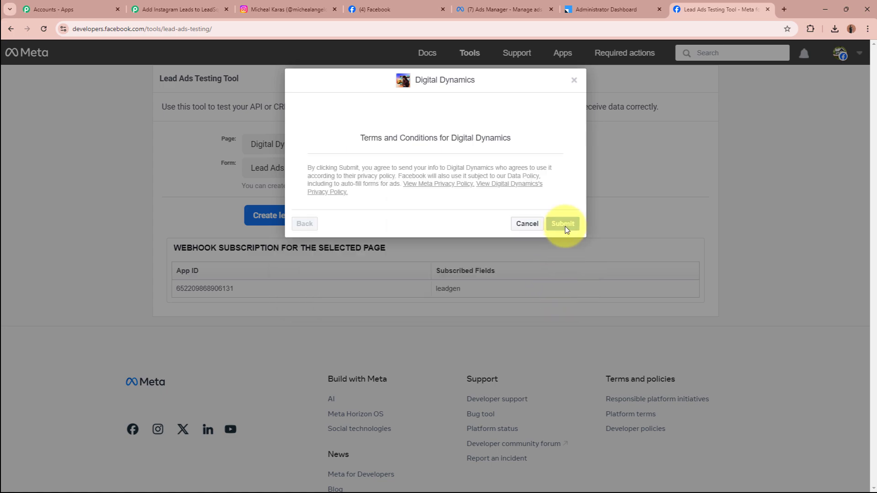
pyautogui.click(574, 81)
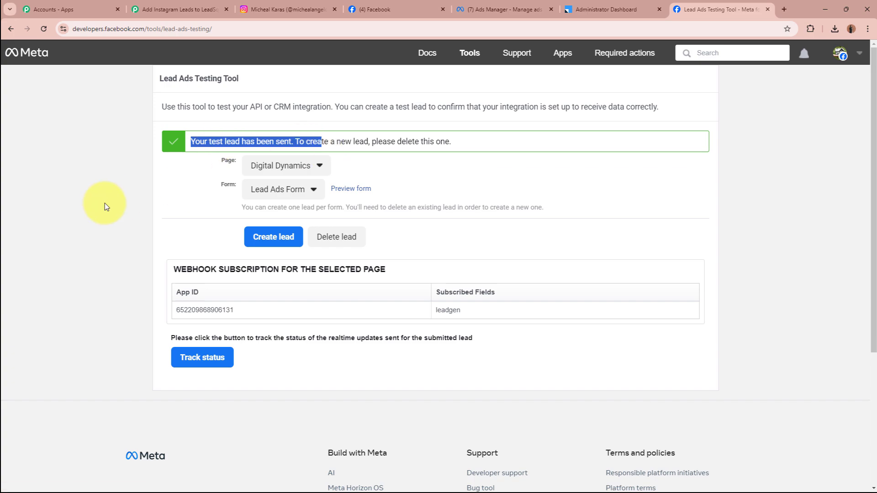
pyautogui.hotkey('ctrl', '2')
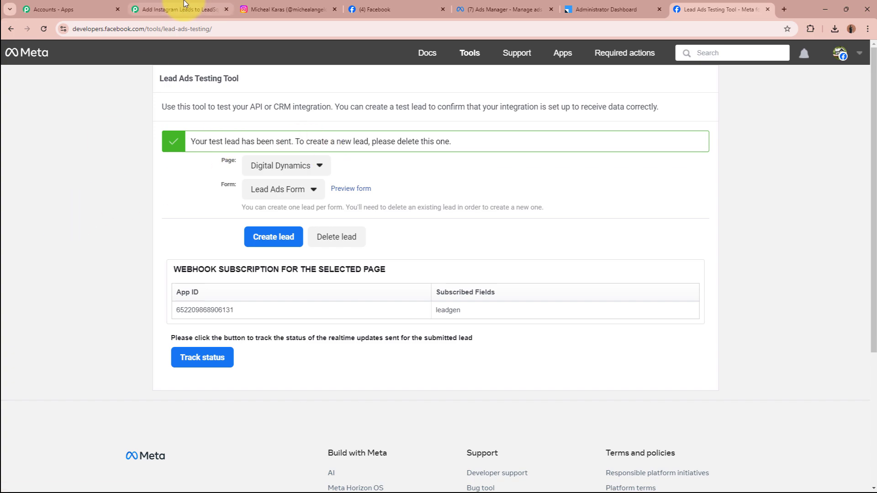
pyautogui.scroll(-9, 111, 325)
pyautogui.scroll(-1, 111, 325)
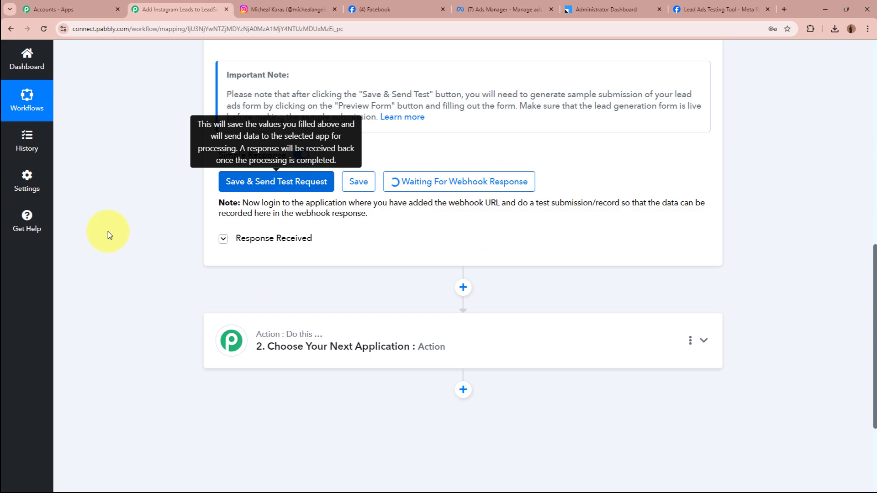
pyautogui.scroll(-3, 107, 233)
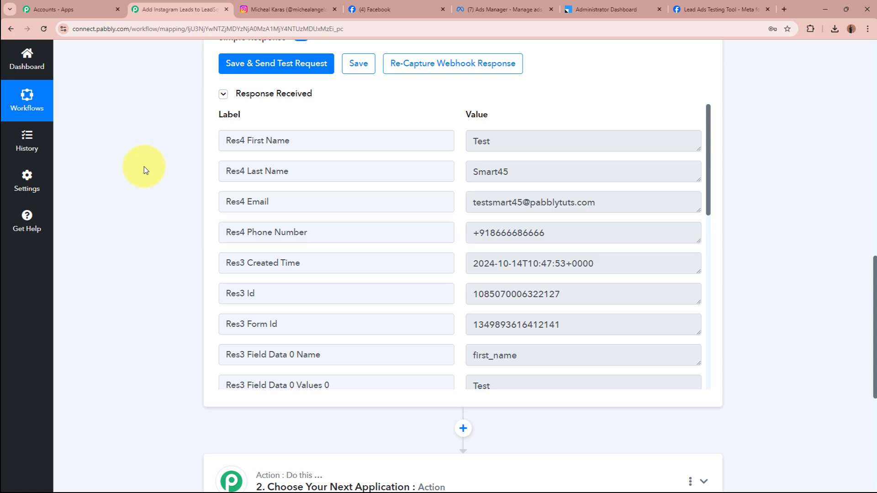
pyautogui.moveTo(533, 153); pyautogui.dragTo(427, 139)
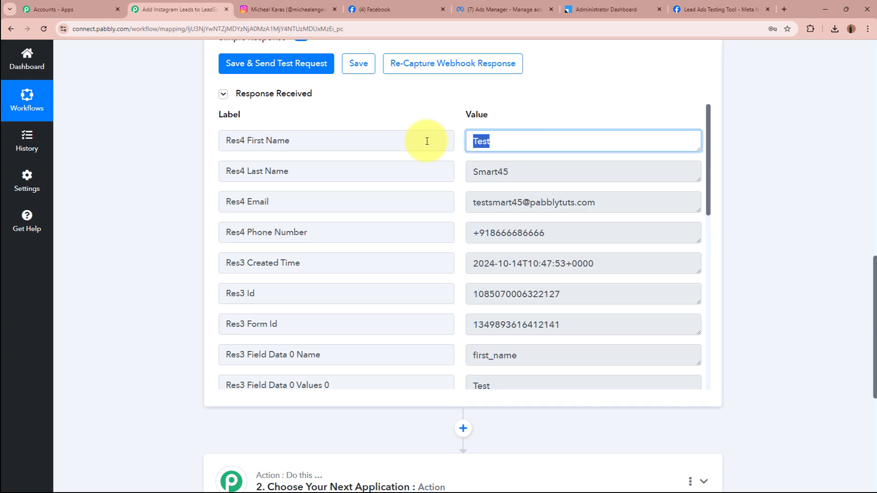
pyautogui.moveTo(582, 172); pyautogui.dragTo(445, 172)
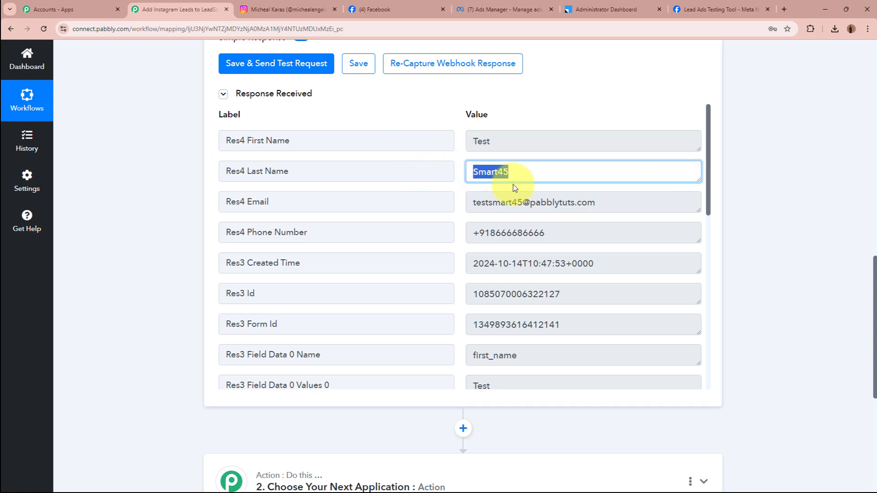
pyautogui.moveTo(635, 204); pyautogui.dragTo(435, 196)
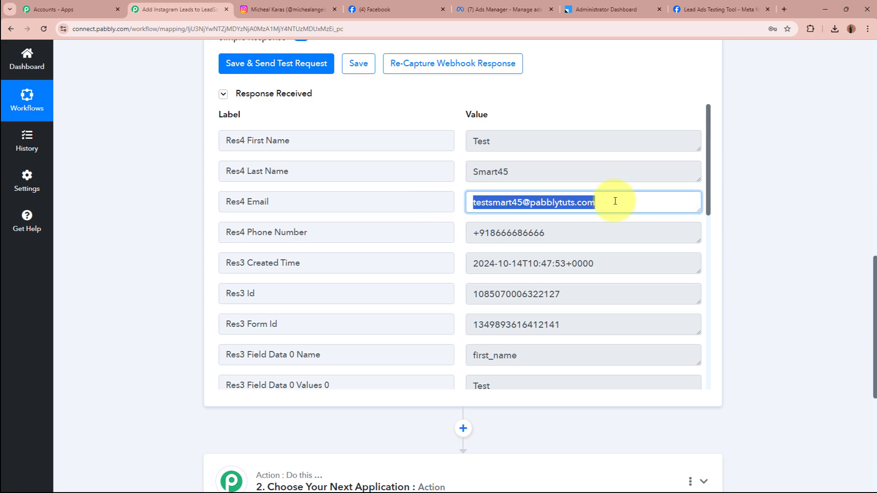
pyautogui.click(614, 201)
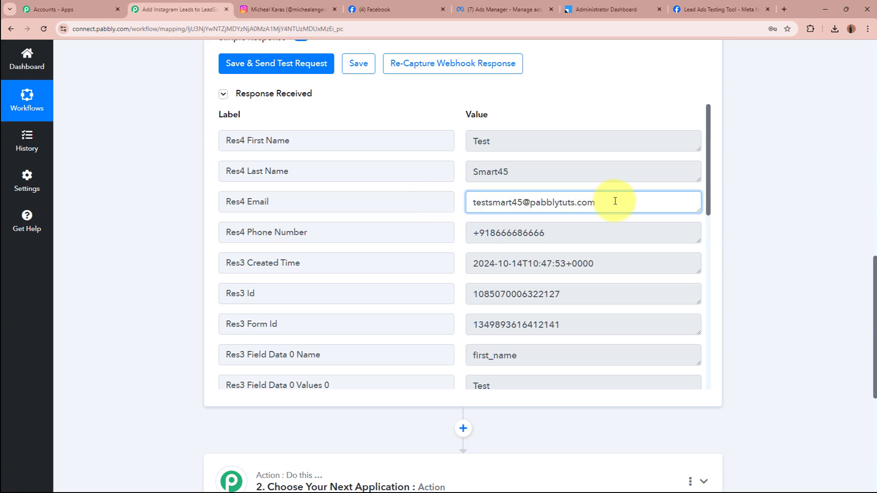
pyautogui.moveTo(526, 235); pyautogui.dragTo(344, 239)
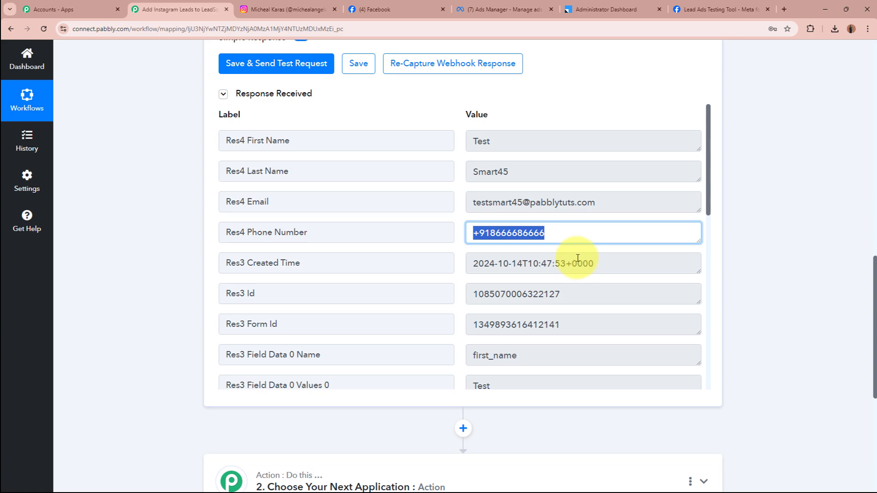
pyautogui.scroll(-5, 578, 258)
pyautogui.scroll(4, 810, 256)
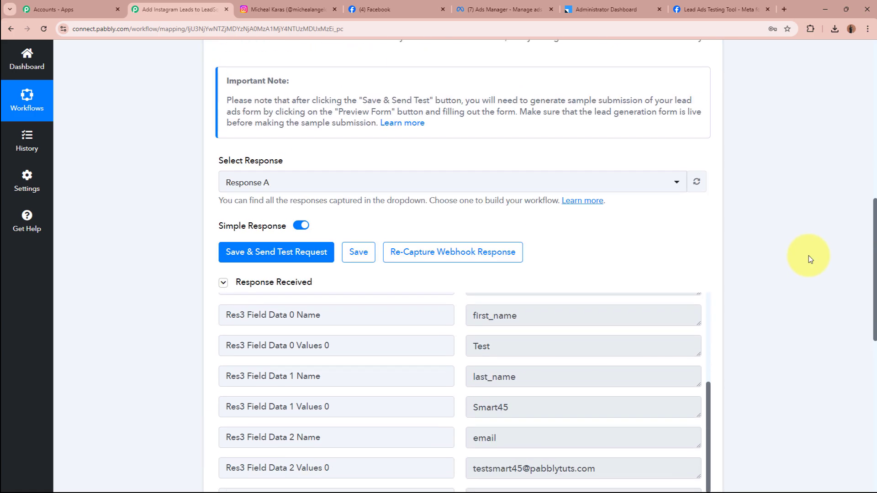
pyautogui.scroll(10, 808, 256)
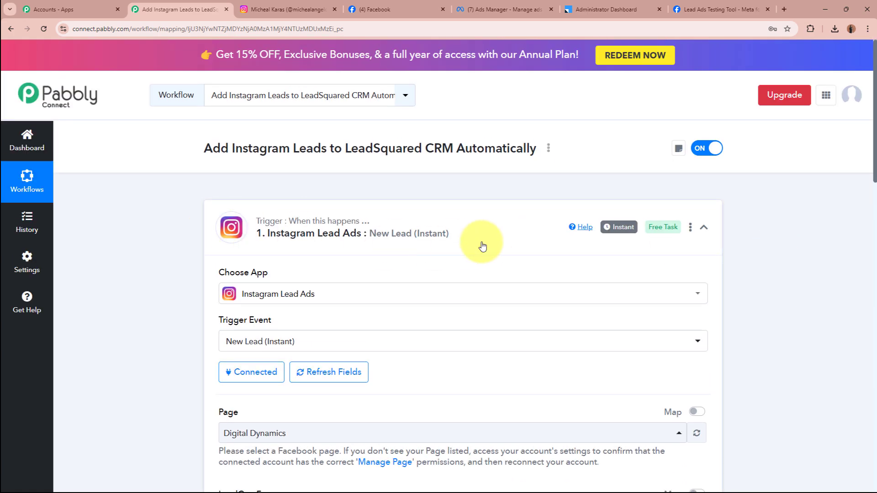
# Set the action step's app to Leadsquared, found by searching 'Lead'.
pyautogui.click(483, 247)
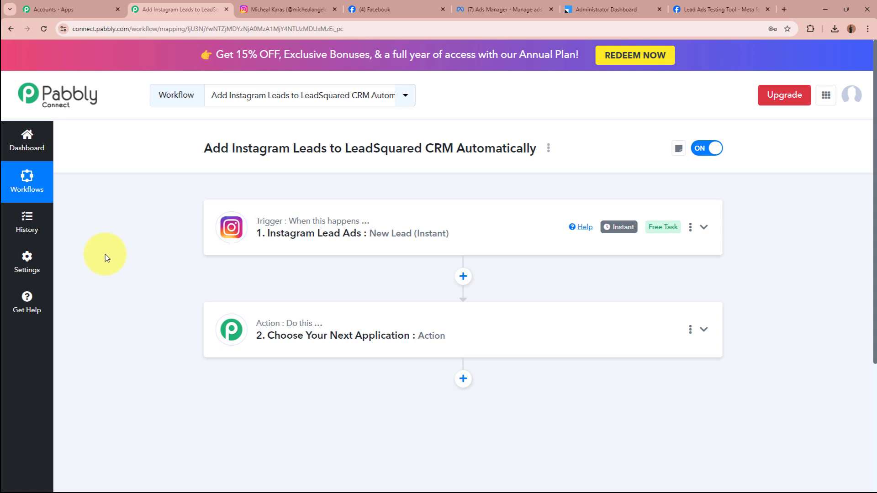
pyautogui.click(597, 341)
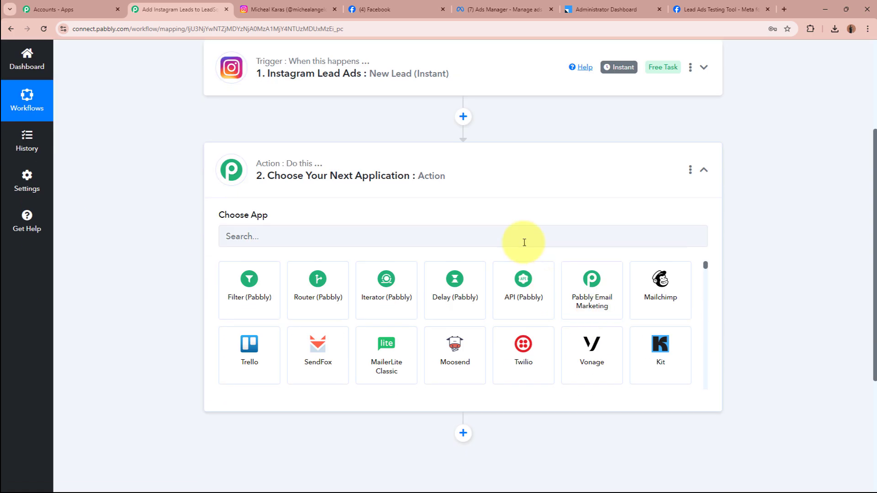
pyautogui.click(525, 242)
pyautogui.write('LeadS')
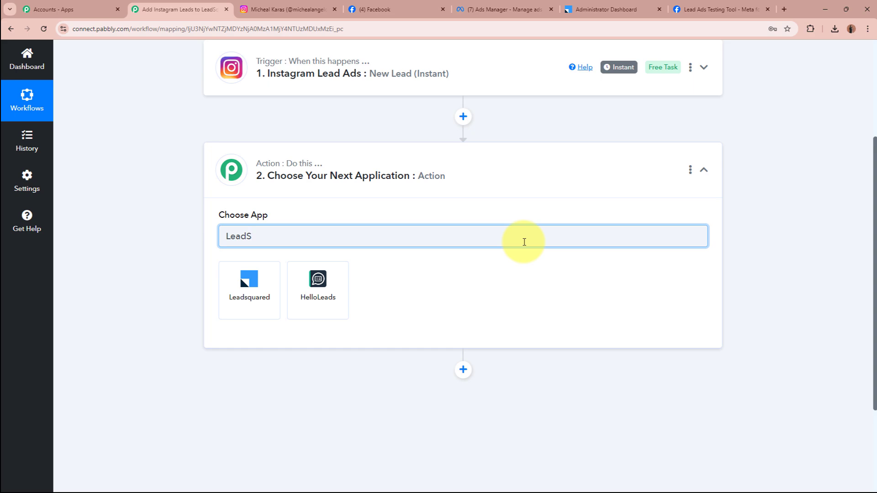
pyautogui.click(226, 298)
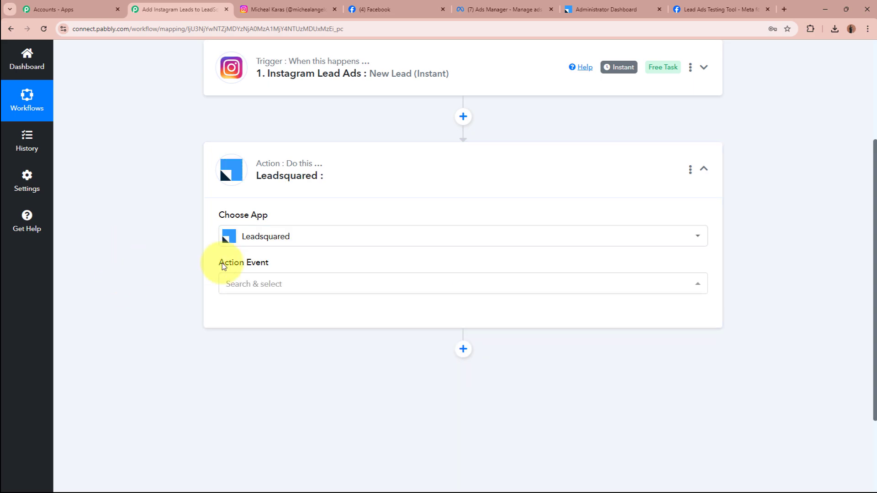
# Choose Create or Update Lead as the action event and begin connecting the Leadsquared account.
pyautogui.click(314, 284)
pyautogui.click(304, 246)
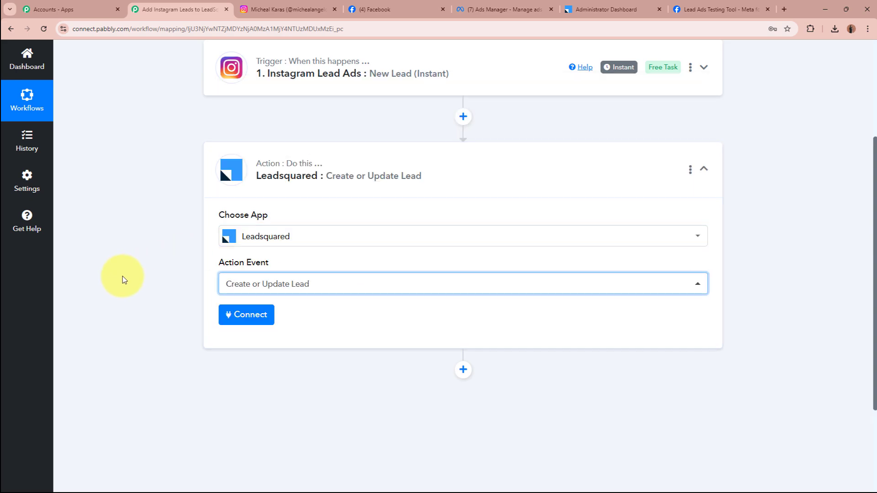
pyautogui.click(245, 318)
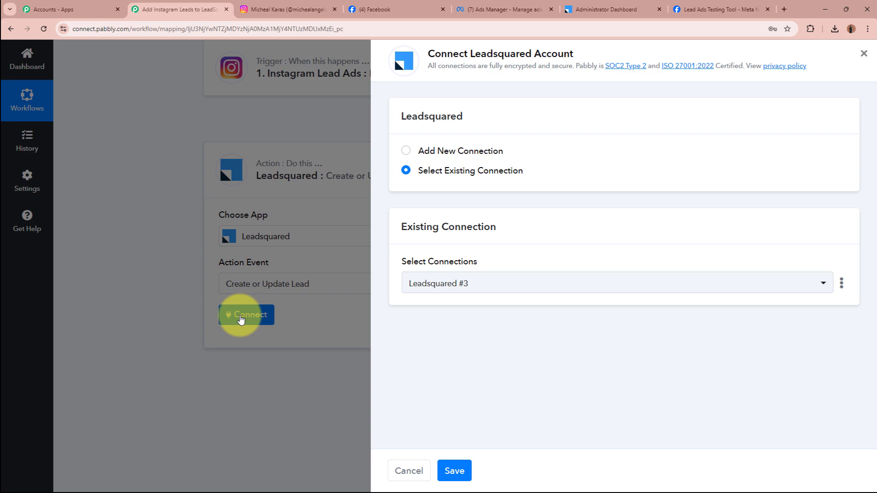
# Add a new LeadSquared connection, review its Access Key, Secret Key and API Host fields, then go to LeadSquared.
pyautogui.click(406, 151)
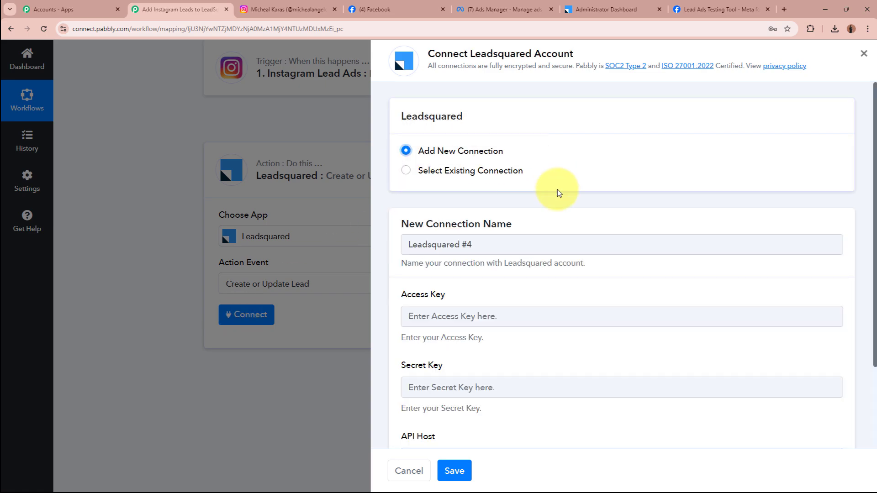
pyautogui.scroll(-2, 623, 297)
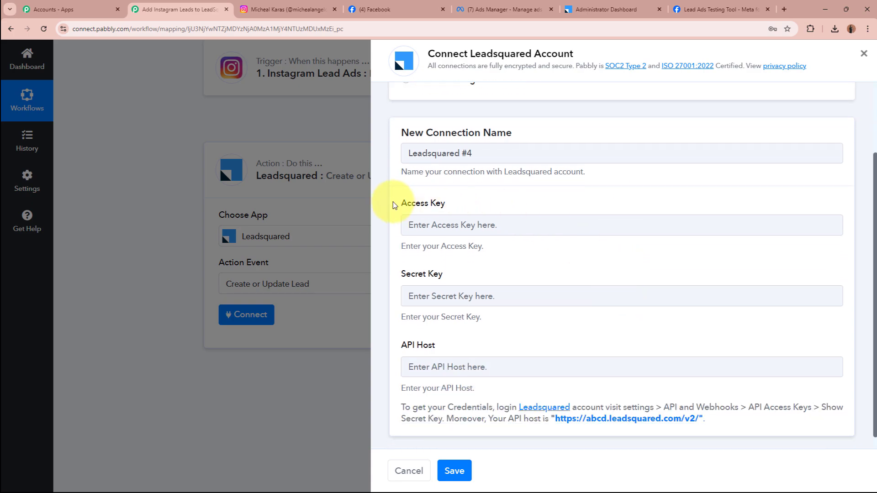
pyautogui.moveTo(391, 203); pyautogui.dragTo(462, 201)
pyautogui.moveTo(401, 274); pyautogui.dragTo(484, 276)
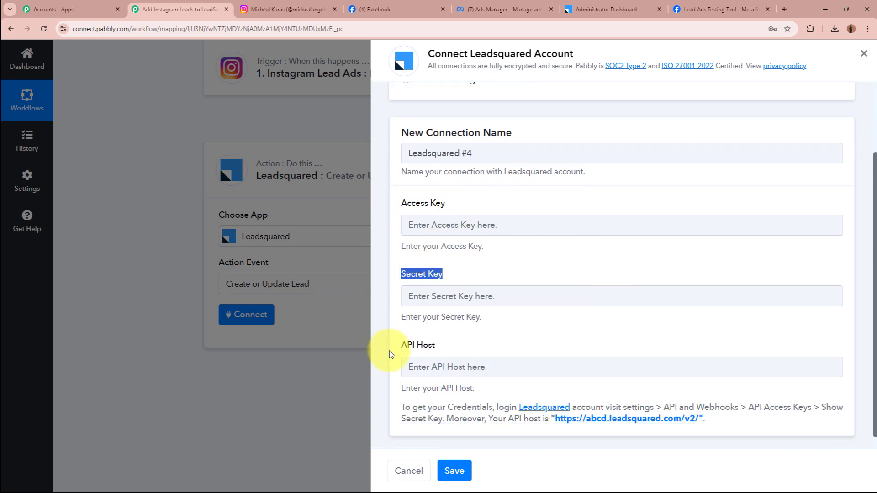
pyautogui.moveTo(392, 349); pyautogui.dragTo(476, 346)
pyautogui.click(476, 347)
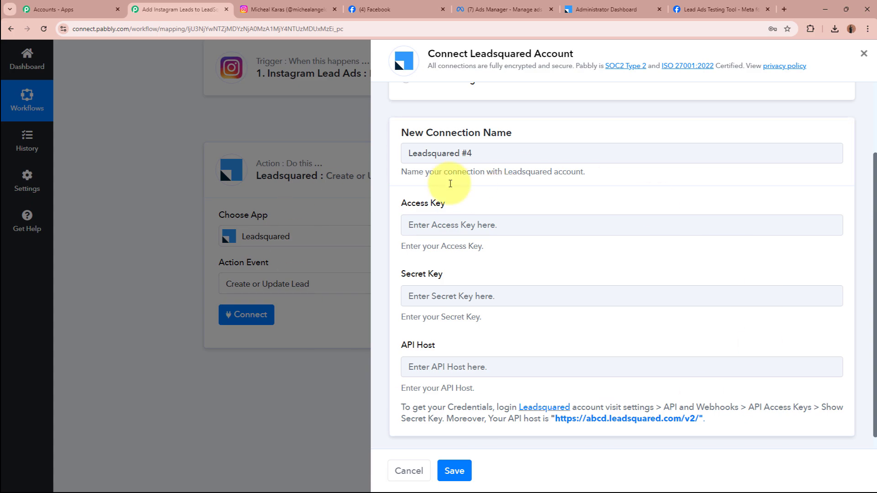
pyautogui.click(599, 7)
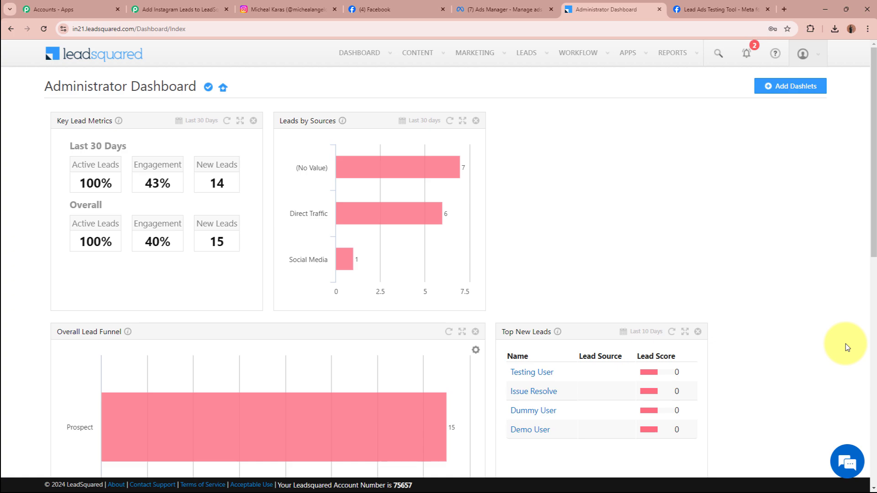
# Copy the access key from LeadSquared Settings > API Access Keys into the Pabbly Access Key field.
pyautogui.click(822, 54)
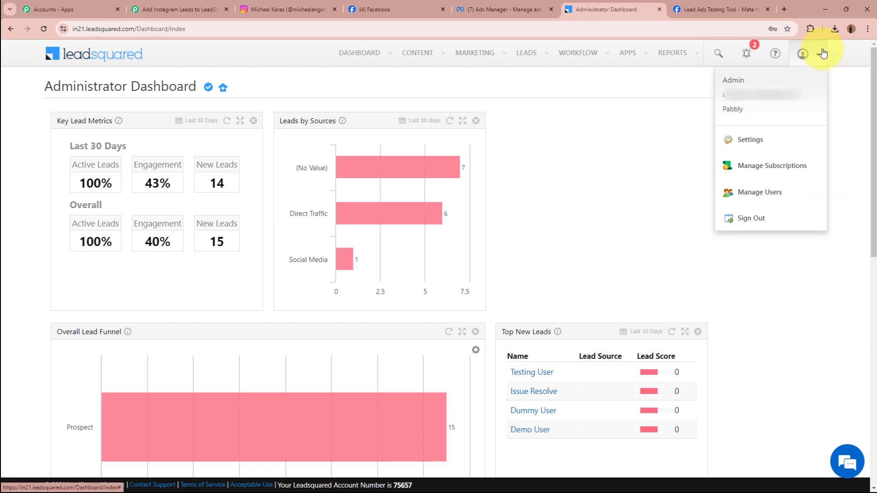
pyautogui.click(769, 144)
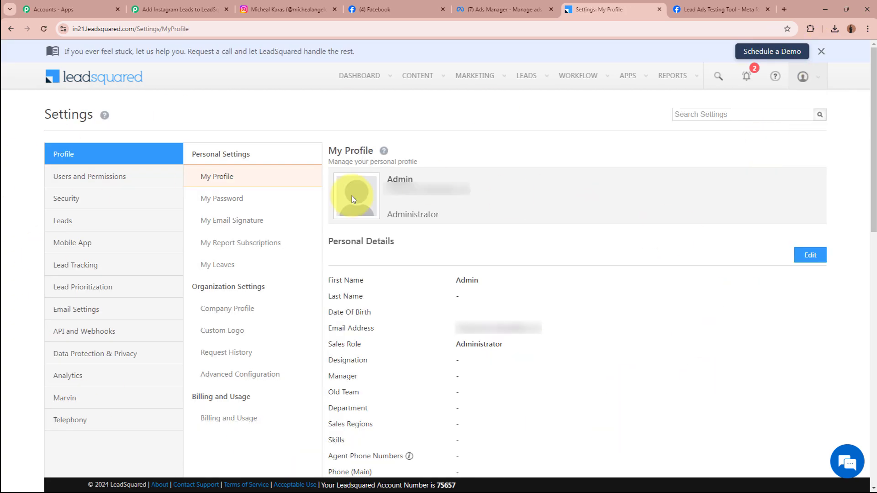
pyautogui.click(112, 334)
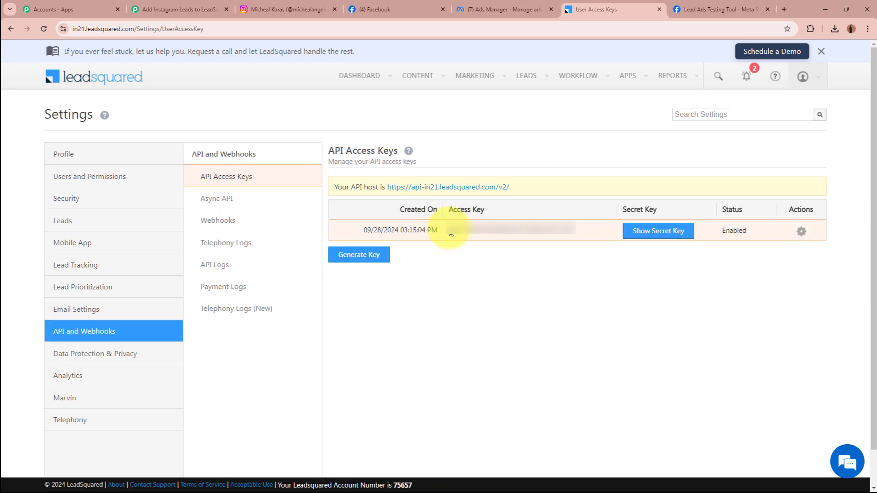
pyautogui.moveTo(450, 233); pyautogui.dragTo(576, 230)
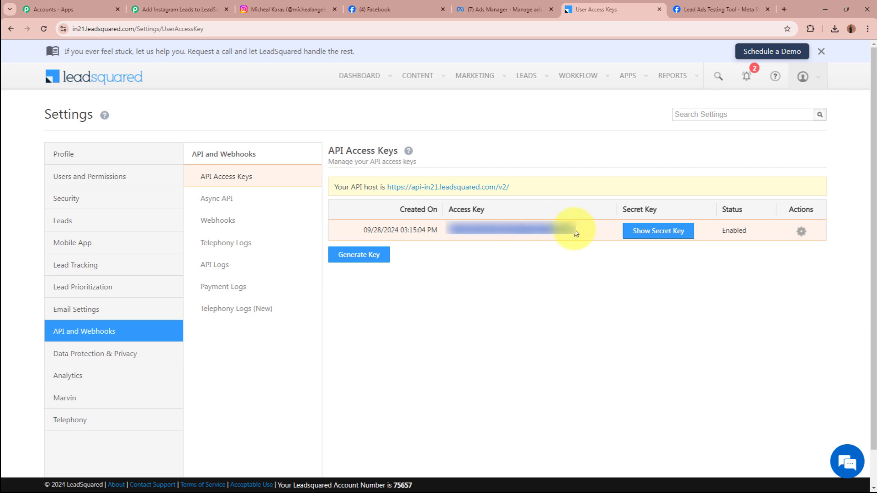
pyautogui.click(178, 9)
pyautogui.click(533, 230)
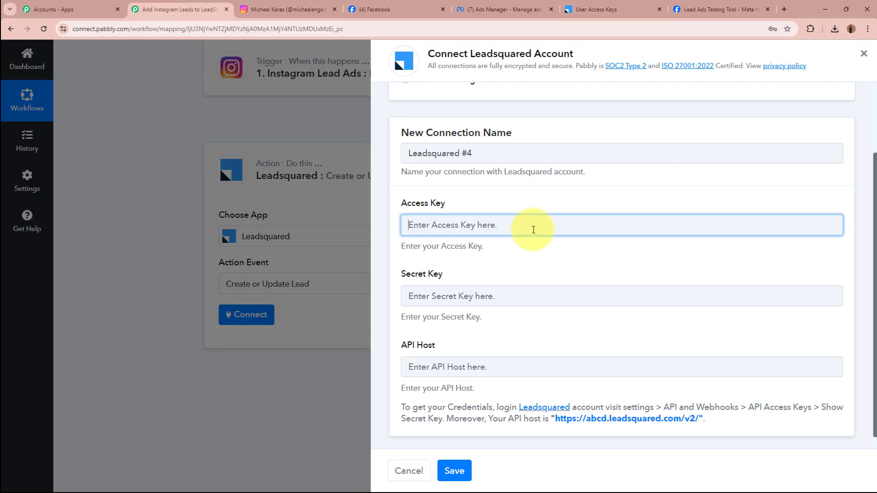
pyautogui.hotkey('ctrl', 'v')
# Reveal and copy the LeadSquared secret key into the Secret Key field.
pyautogui.click(524, 297)
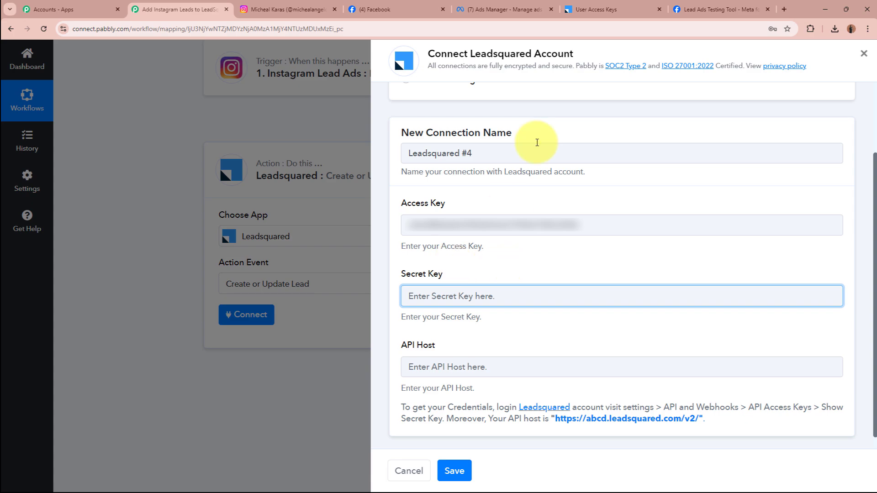
pyautogui.click(594, 9)
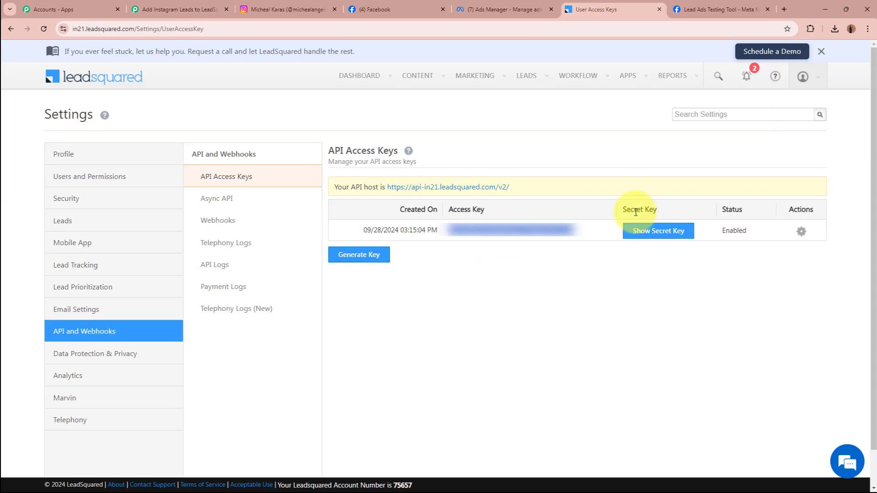
pyautogui.click(641, 239)
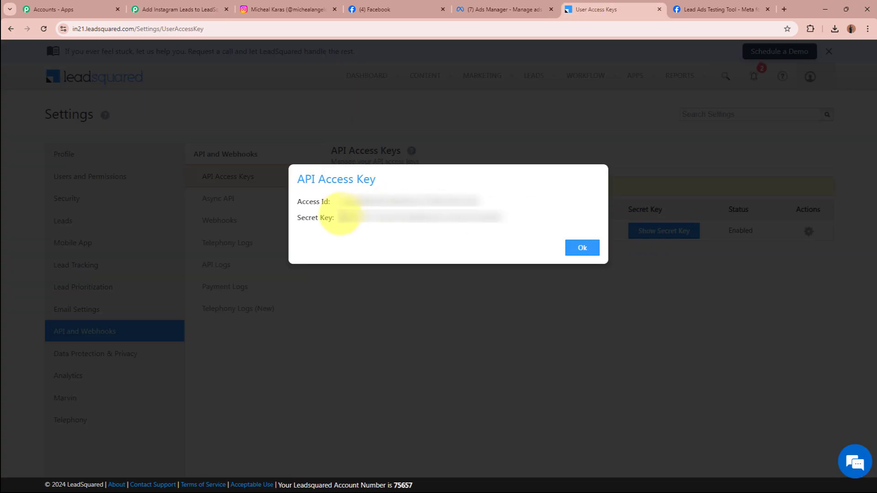
pyautogui.moveTo(344, 220); pyautogui.dragTo(518, 222)
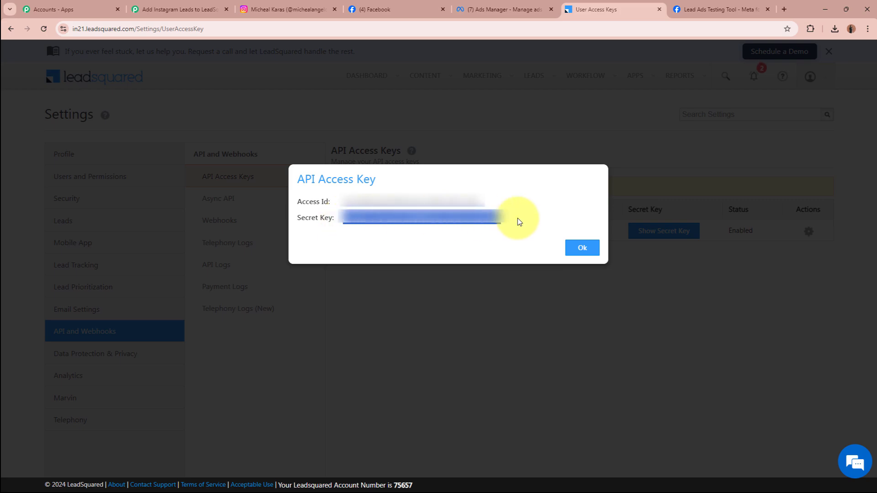
pyautogui.click(174, 9)
pyautogui.hotkey('ctrl', 'v')
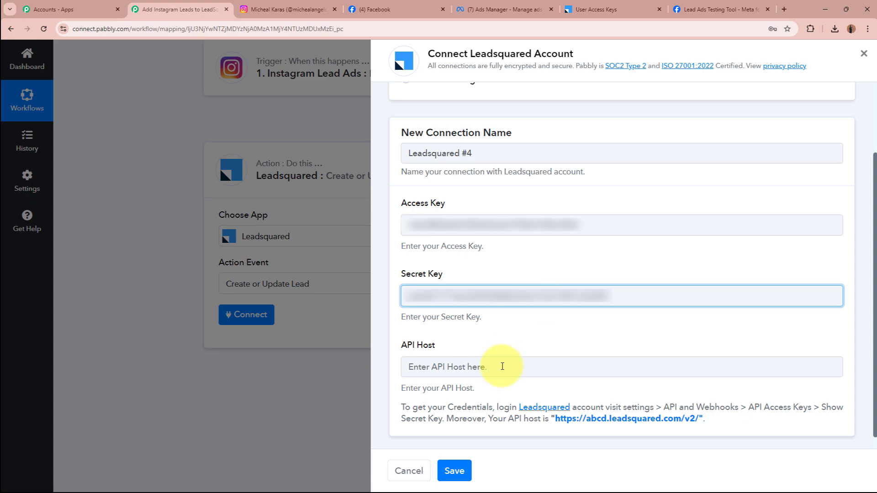
# Copy the LeadSquared API host address into API Host and save the Leadsquared #4 connection.
pyautogui.click(504, 366)
pyautogui.click(576, 9)
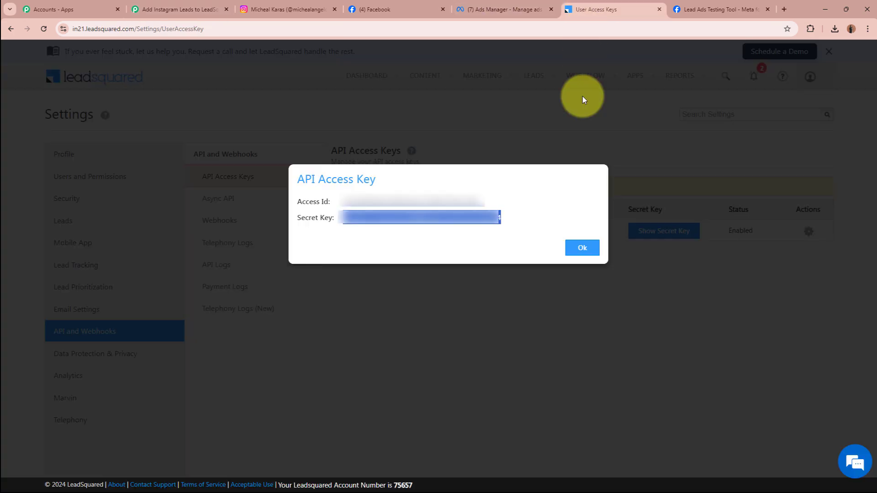
pyautogui.click(583, 247)
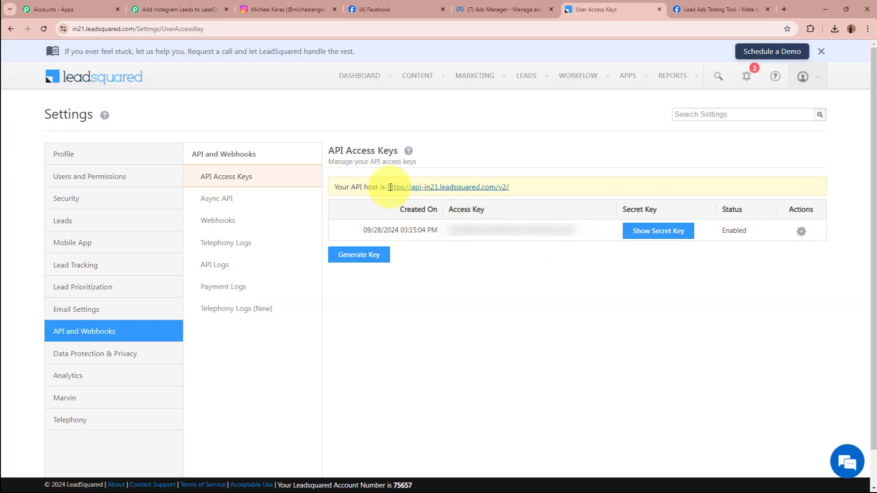
pyautogui.moveTo(387, 187); pyautogui.dragTo(510, 188)
pyautogui.hotkey('ctrl', 'c')
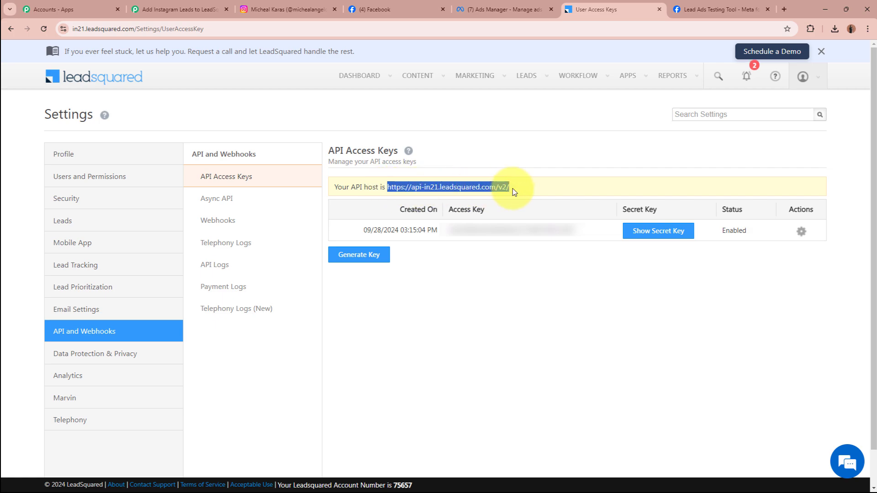
pyautogui.click(176, 9)
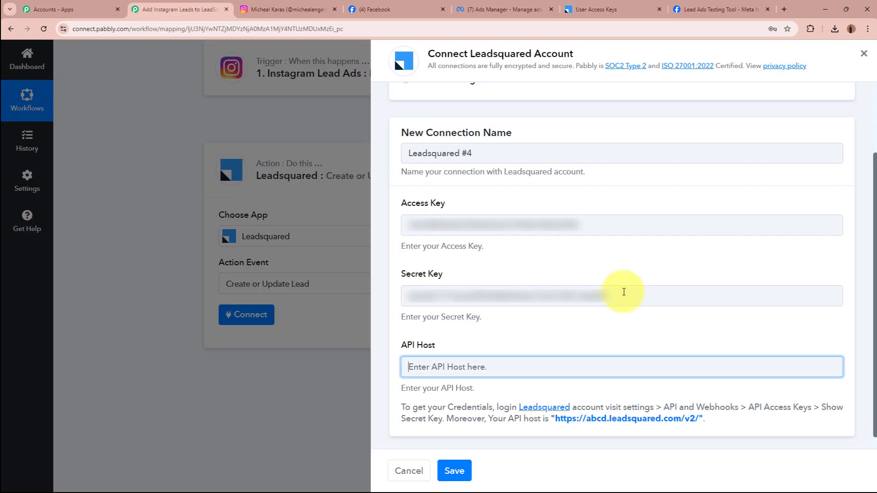
pyautogui.hotkey('ctrl', 'v')
pyautogui.click(454, 470)
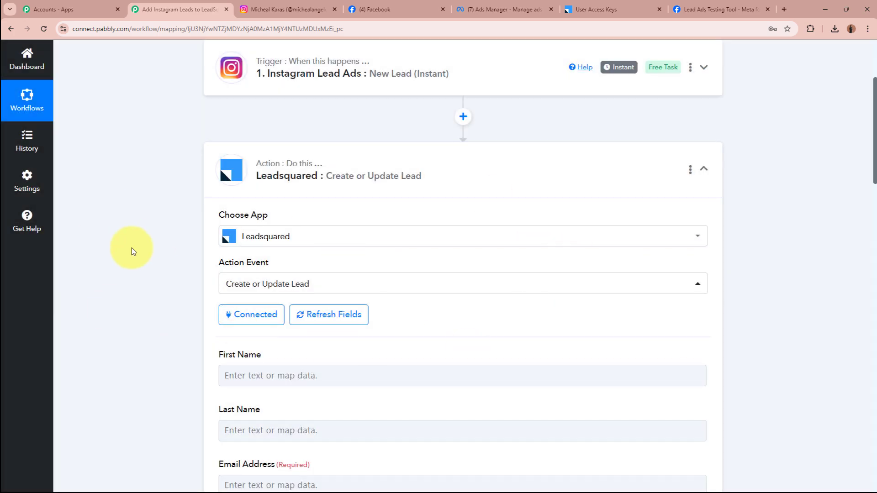
# Map the Instagram lead's Res4 first name into the First Name field.
pyautogui.scroll(-4, 132, 247)
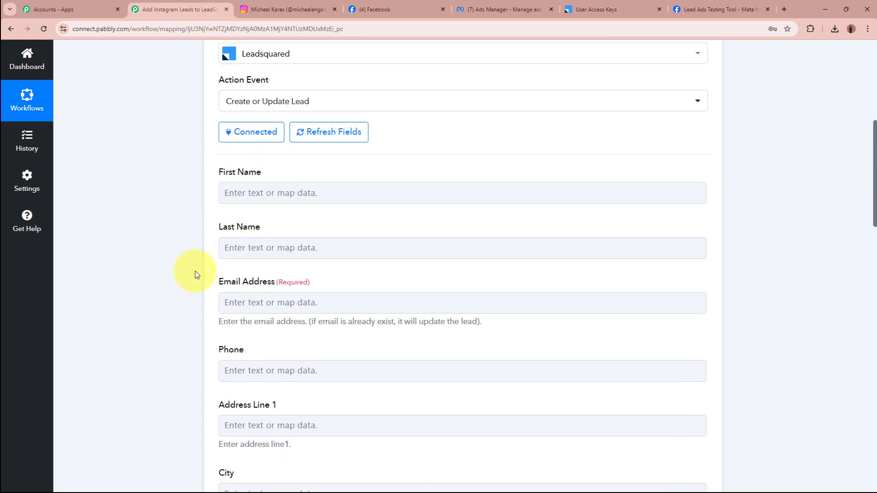
pyautogui.scroll(-2, 195, 271)
pyautogui.scroll(-2, 195, 273)
pyautogui.scroll(6, 196, 272)
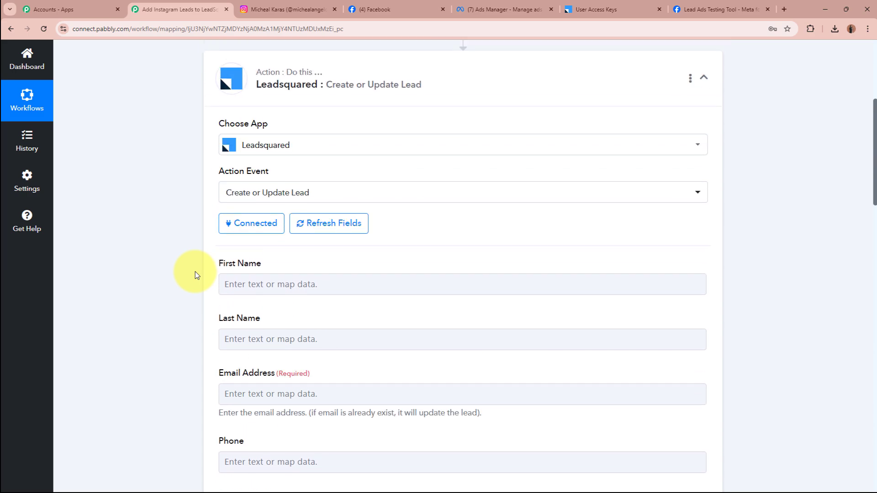
pyautogui.scroll(-2, 196, 273)
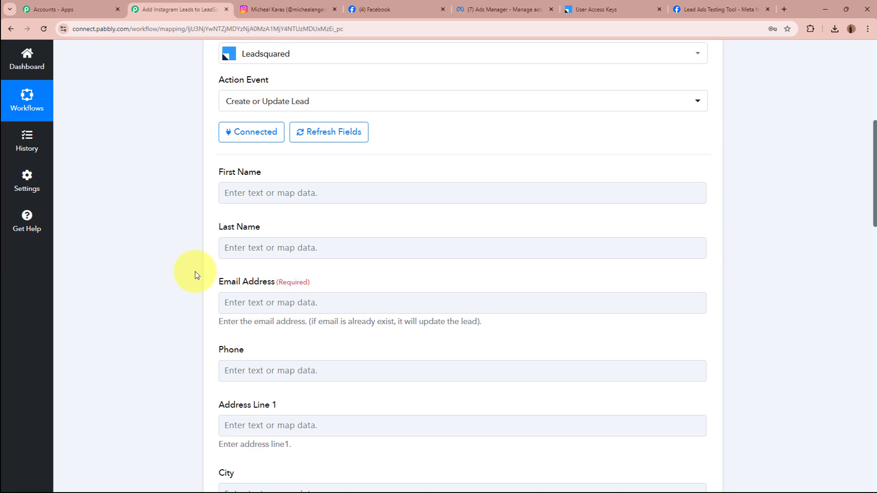
pyautogui.click(272, 192)
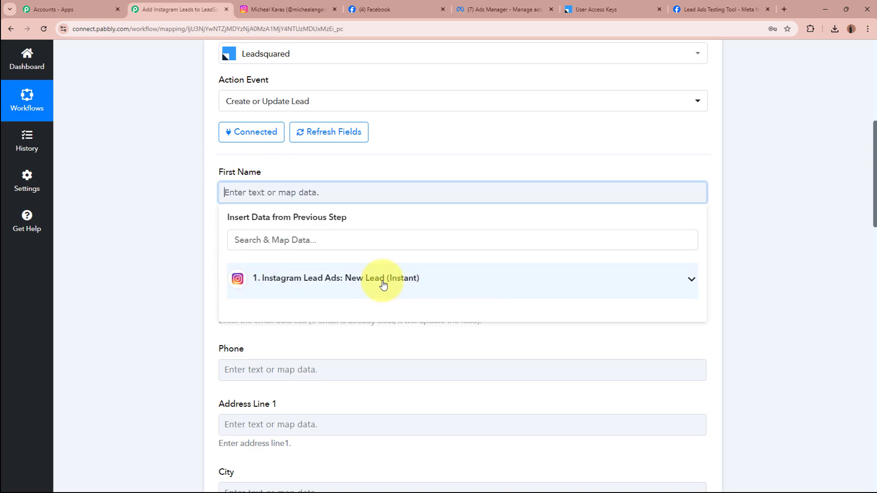
pyautogui.click(436, 285)
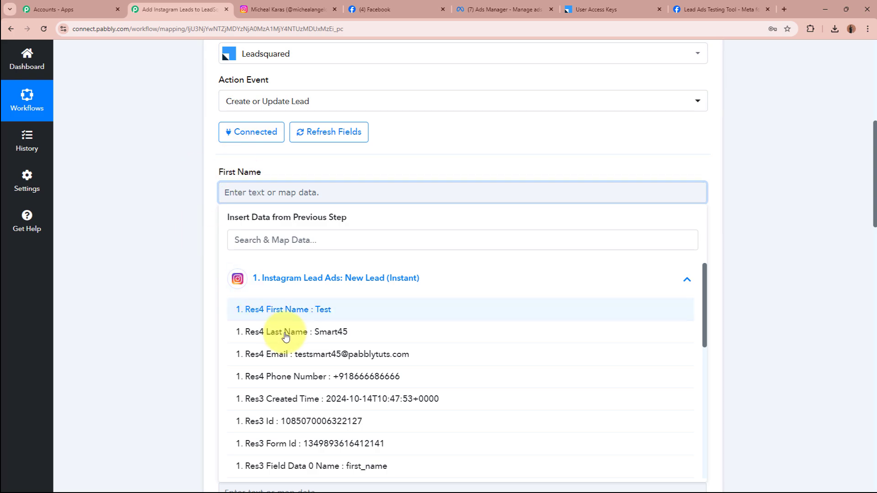
pyautogui.click(392, 310)
pyautogui.click(170, 194)
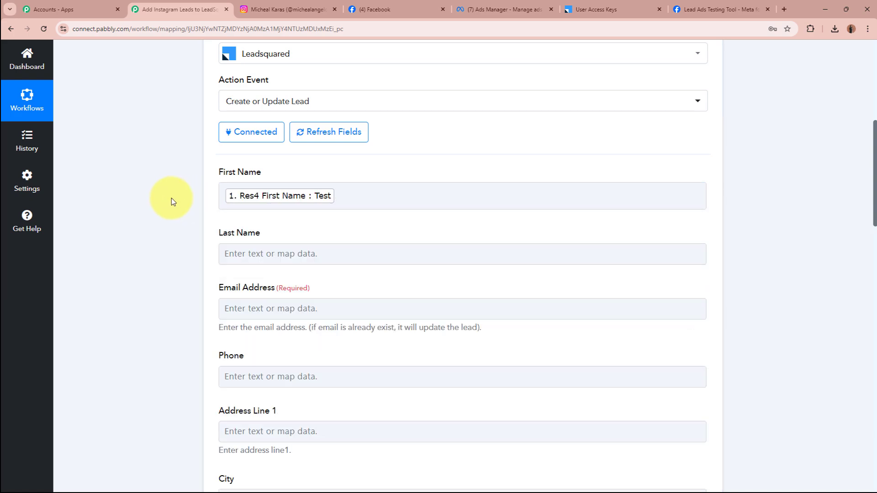
# Map the Instagram lead's Res4 last name into the Last Name field.
pyautogui.scroll(7, 196, 185)
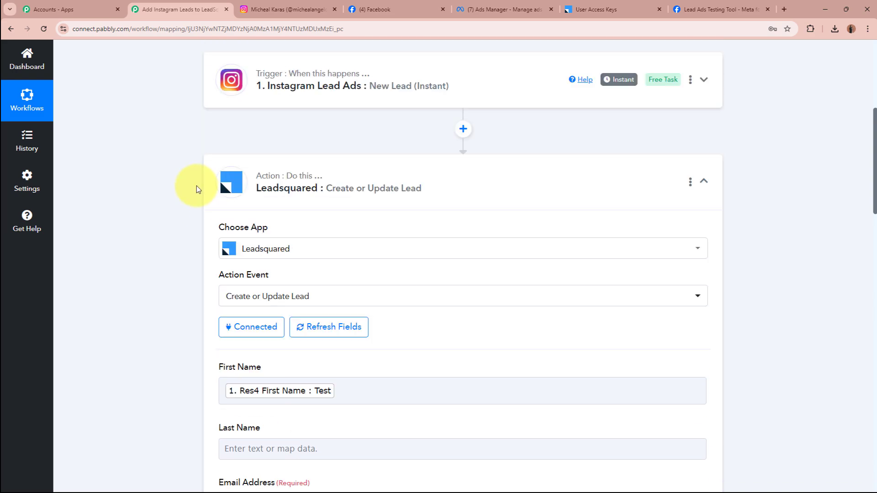
pyautogui.scroll(-3, 416, 249)
pyautogui.scroll(-5, 419, 252)
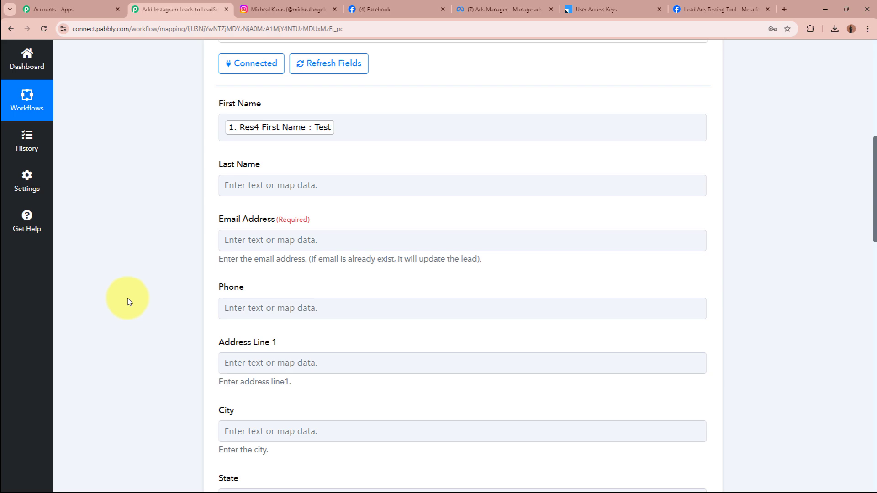
pyautogui.click(337, 186)
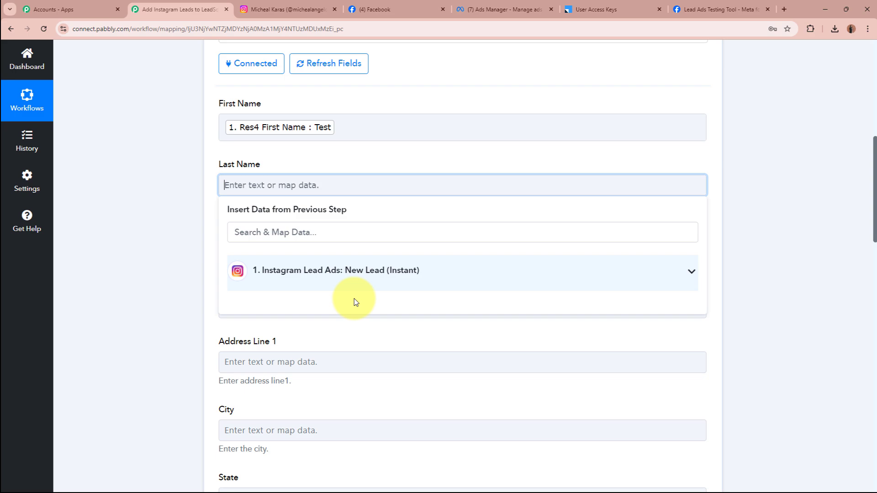
pyautogui.click(365, 271)
pyautogui.click(344, 325)
pyautogui.click(166, 231)
# Map the Instagram lead's Res4 email into the Email Address field.
pyautogui.scroll(-3, 343, 183)
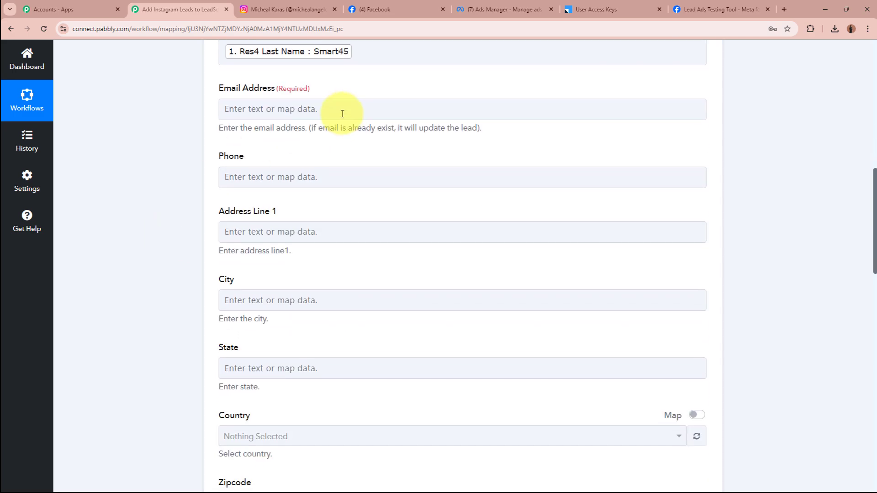
pyautogui.click(343, 113)
pyautogui.click(352, 191)
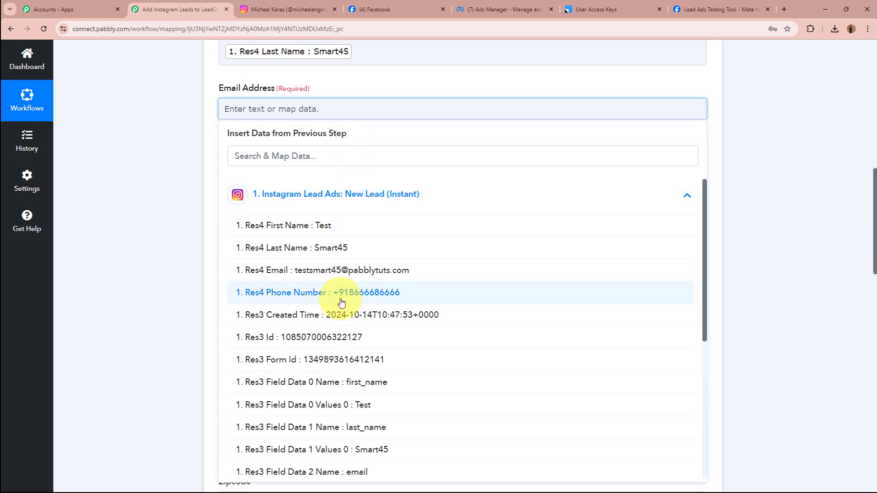
pyautogui.click(351, 276)
# Map the Instagram lead's Res4 phone number into the Phone field.
pyautogui.click(174, 199)
pyautogui.click(241, 182)
pyautogui.click(321, 269)
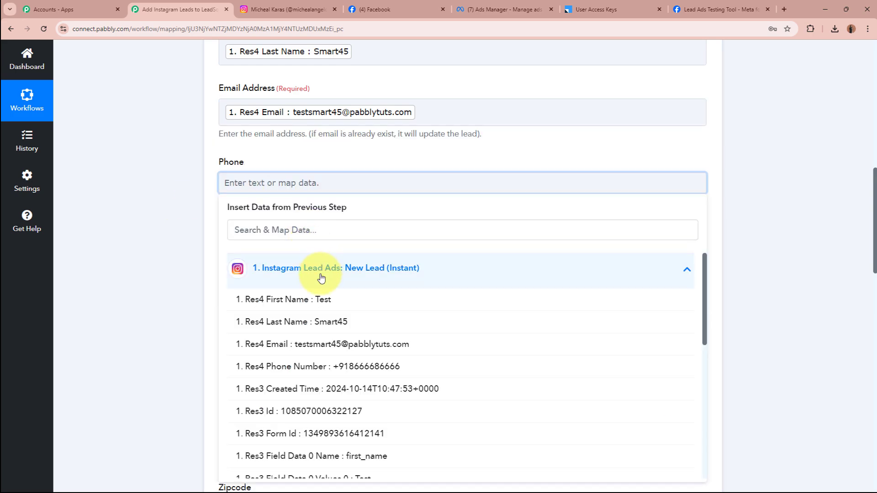
pyautogui.click(368, 367)
pyautogui.click(153, 217)
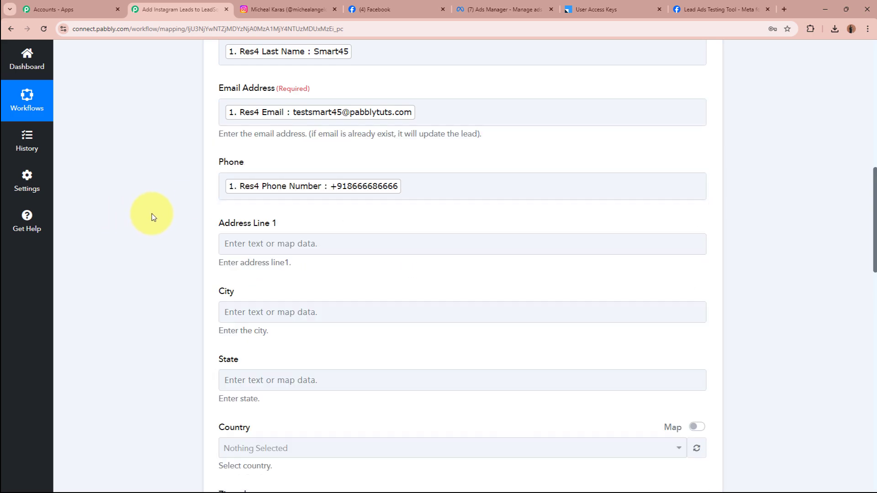
pyautogui.scroll(-5, 152, 213)
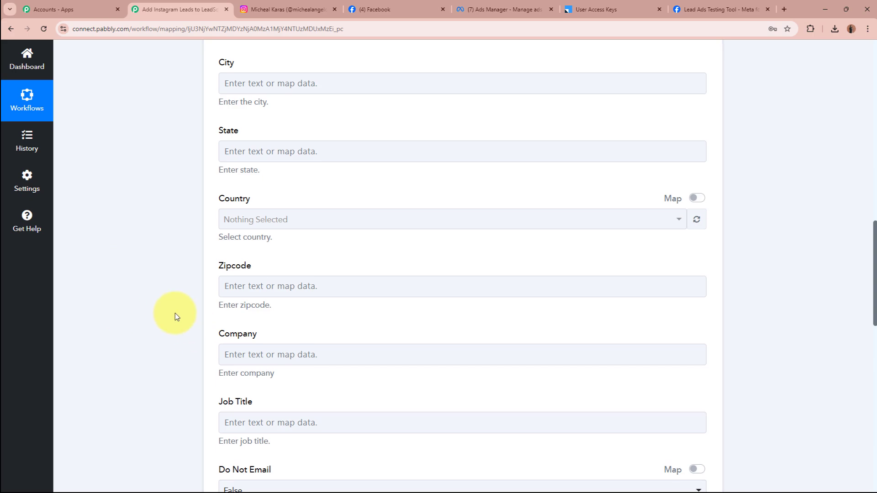
pyautogui.scroll(-9, 174, 314)
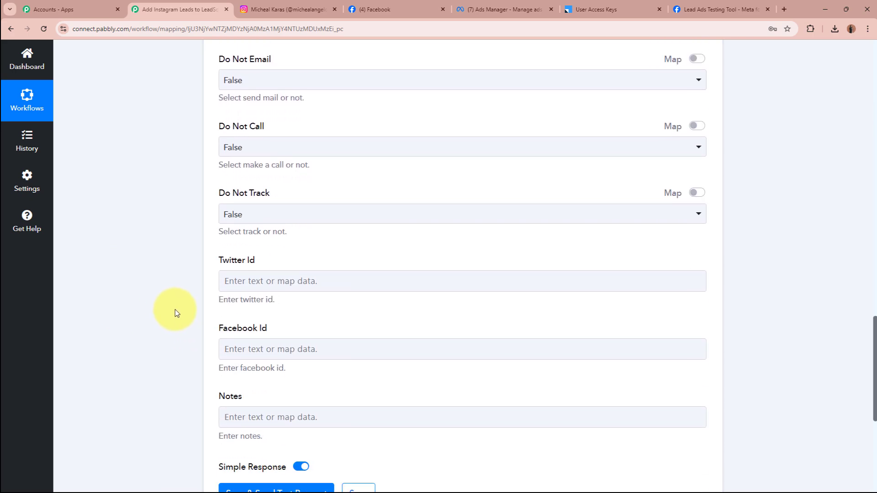
pyautogui.scroll(-6, 175, 314)
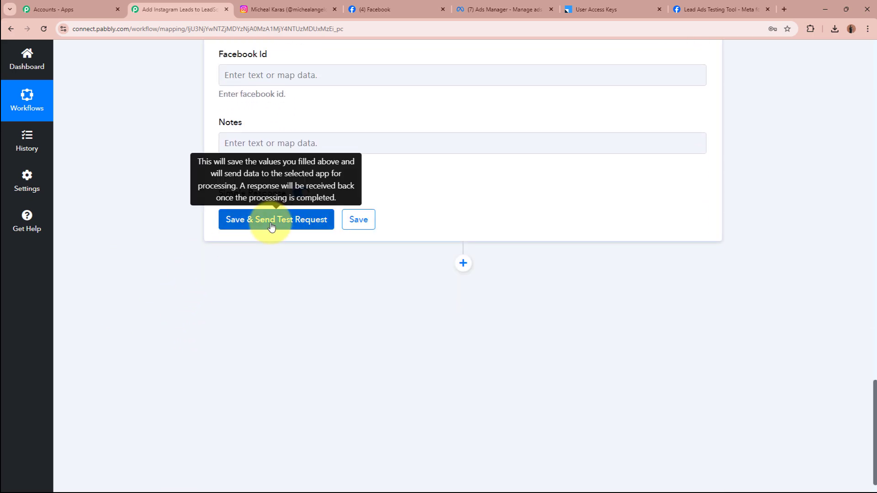
# Save and send a test request to LeadSquared, confirming Status Success and the returned Message Id.
pyautogui.click(271, 226)
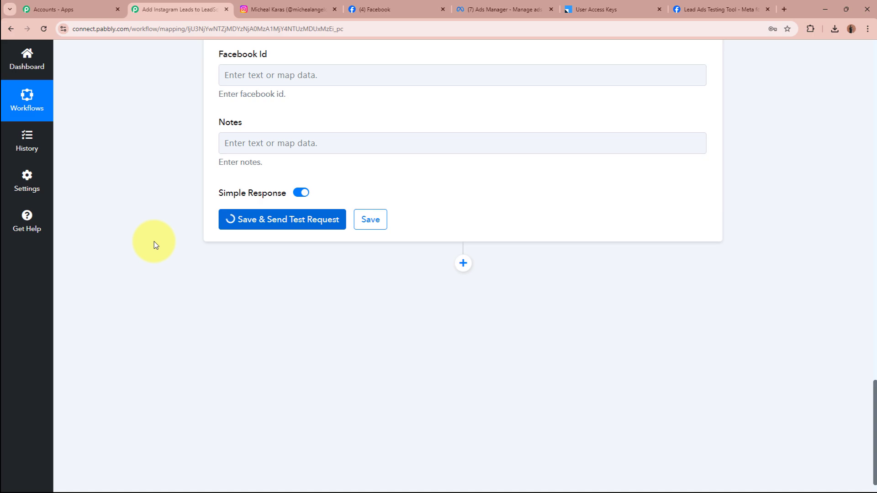
pyautogui.moveTo(566, 269); pyautogui.dragTo(232, 286)
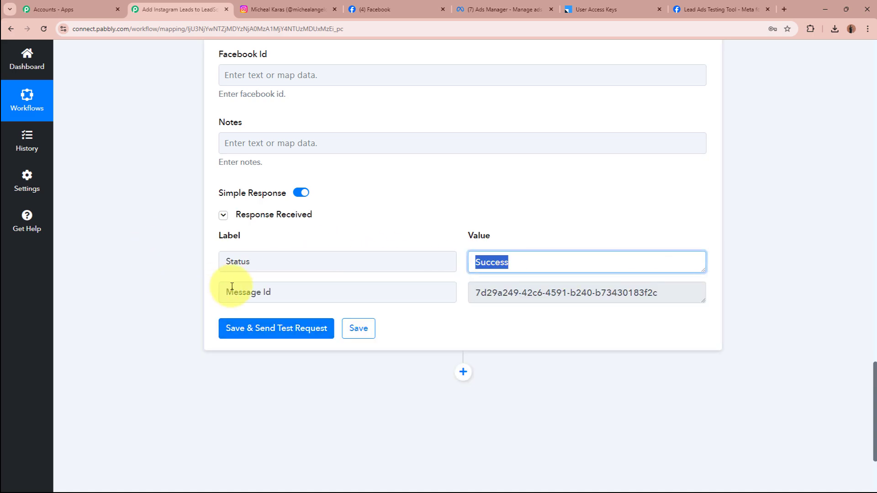
pyautogui.moveTo(681, 298); pyautogui.dragTo(447, 300)
pyautogui.click(712, 334)
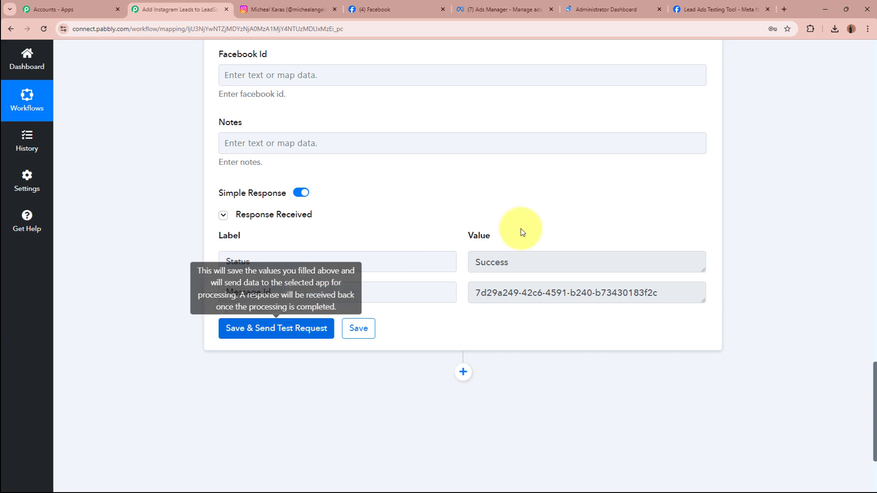
pyautogui.click(613, 5)
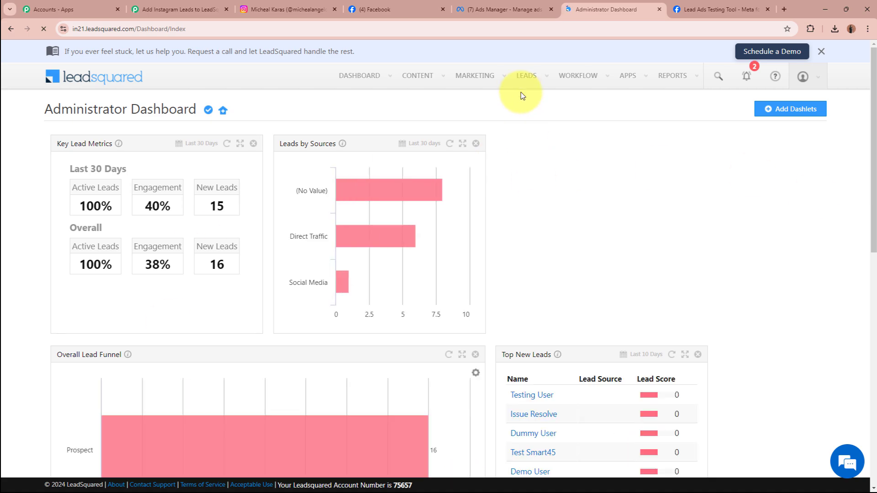
# Confirm Test Smart45 in LeadSquared's My New Leads view, then collapse Pabbly's LeadSquared action step.
pyautogui.click(527, 76)
pyautogui.click(539, 103)
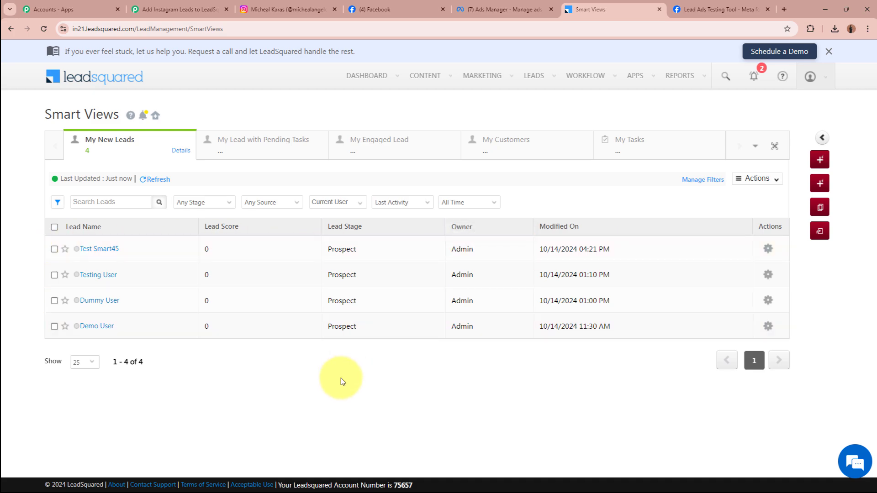
pyautogui.click(180, 9)
pyautogui.scroll(5, 171, 199)
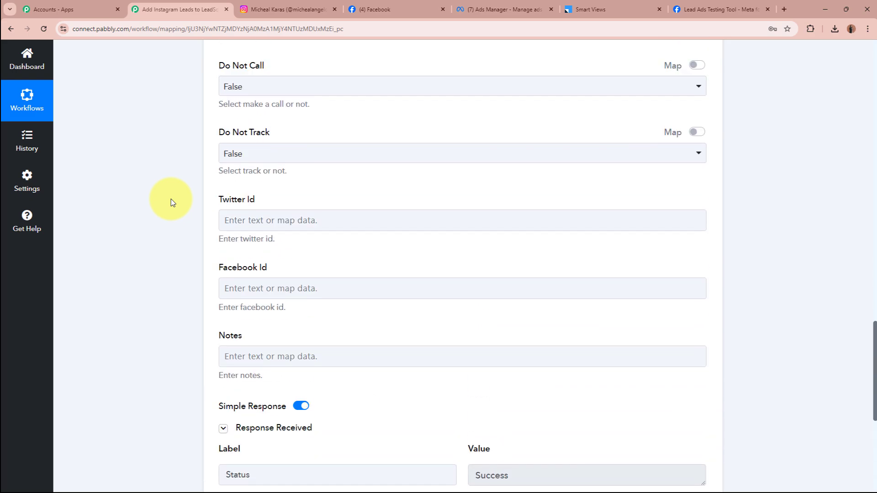
pyautogui.scroll(15, 171, 199)
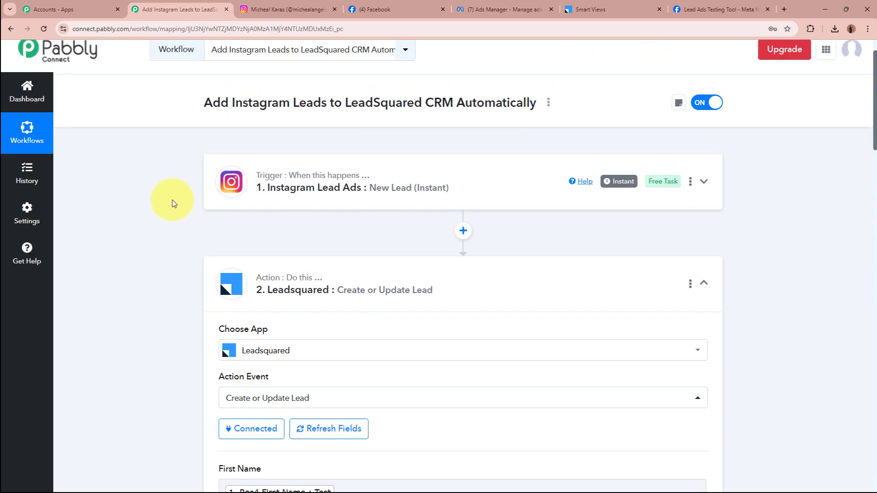
pyautogui.click(411, 285)
pyautogui.scroll(1, 124, 288)
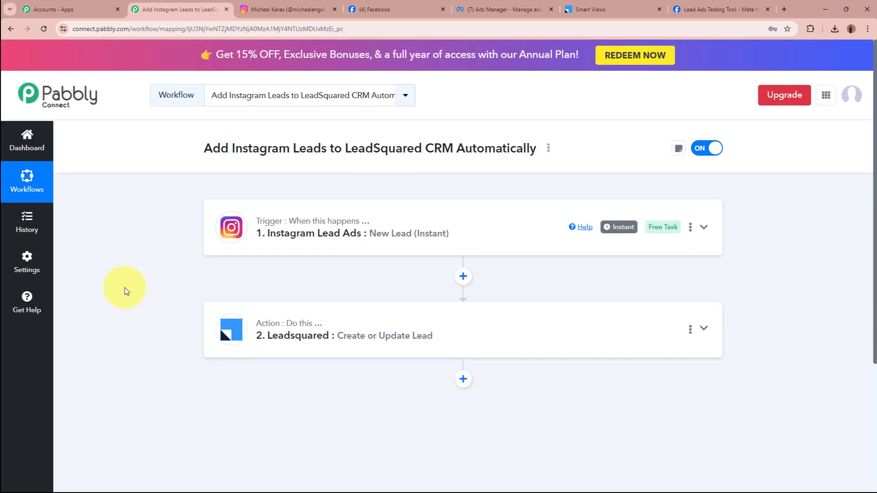